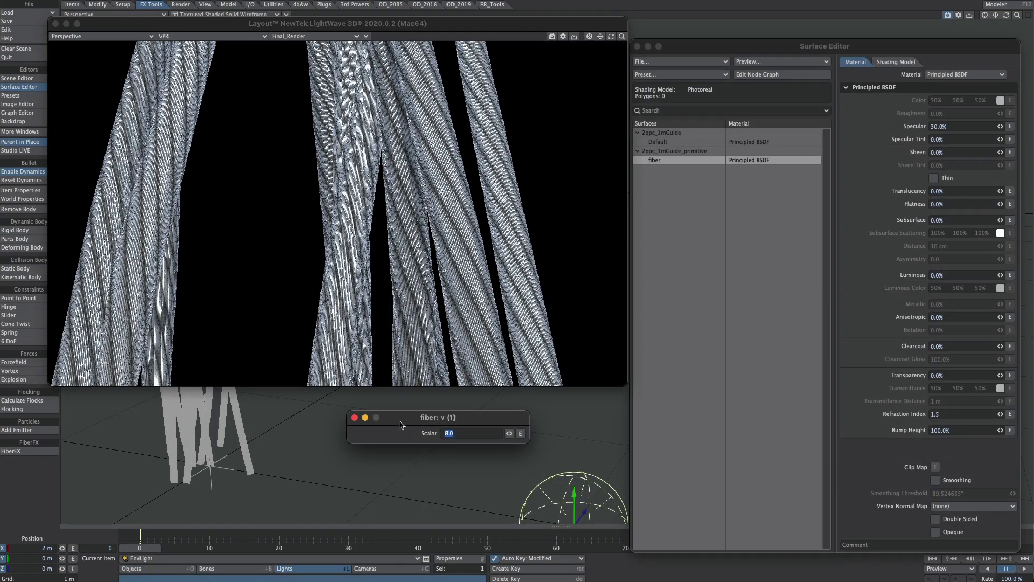
Step: Set the v scalar constant of the fiber surface to 20.0
type("20.0")
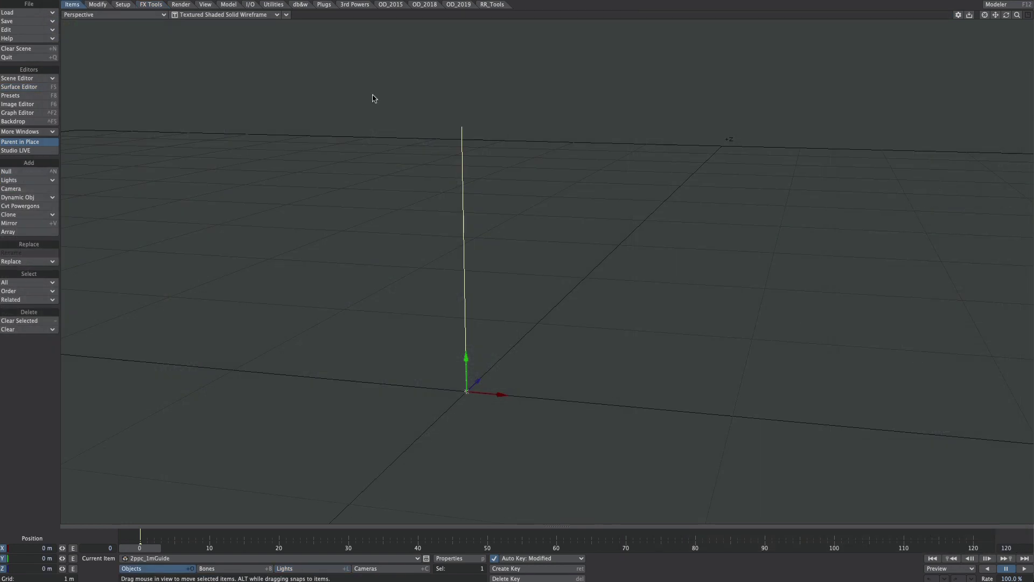
Step: Activate FiberFX on 2ppc_1mGuide with a fiber quantity of 5 and a guide radius of 30 cm
left_click(151, 4)
left_click(29, 451)
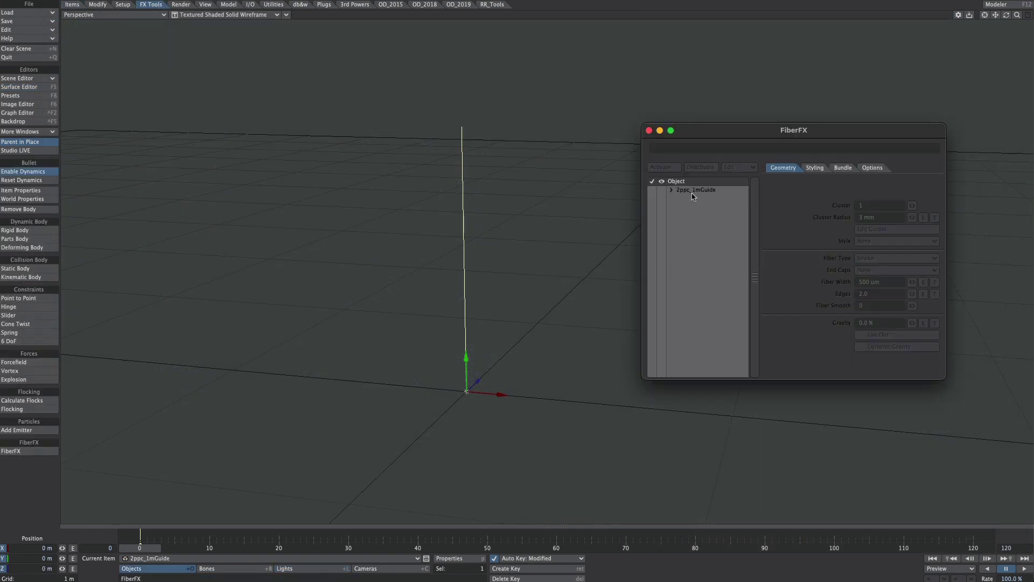
left_click(661, 190)
left_click_drag(559, 294, 543, 285, "alt")
left_click_drag(868, 183, 841, 192)
type("5")
key("Tab")
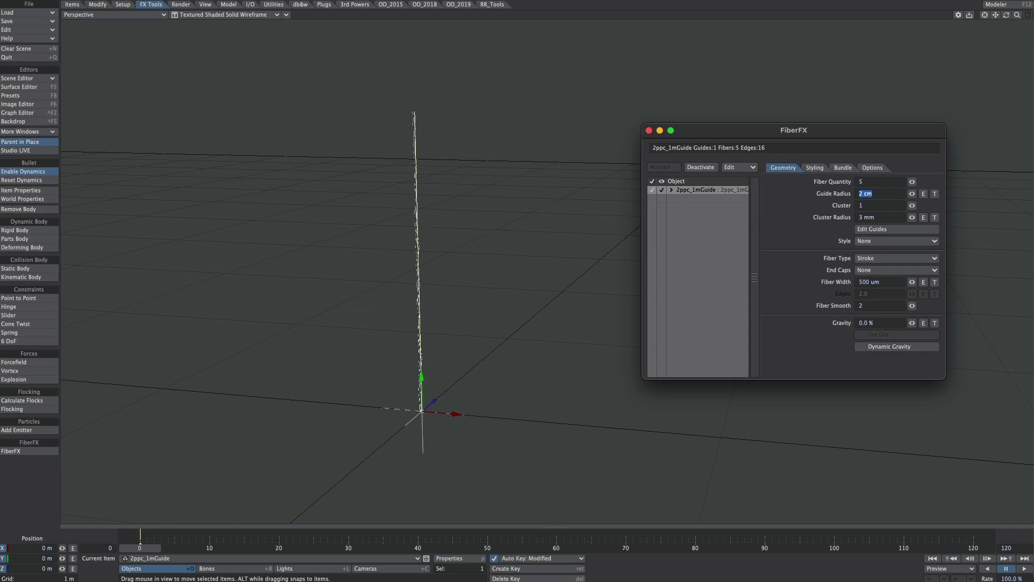
type(".3")
key("Tab")
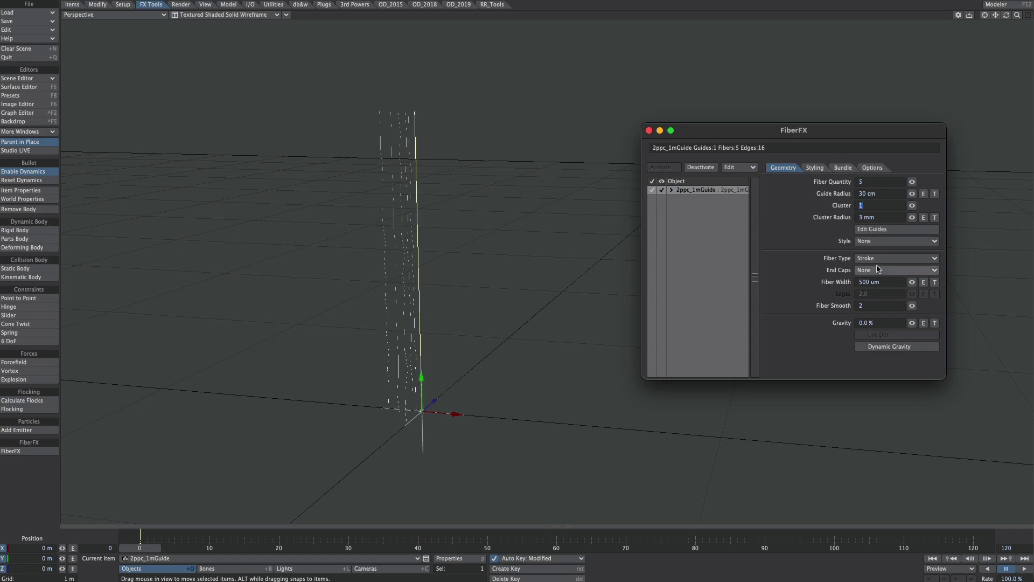
Step: Set the first FiberFX styling value to 0 and the fiber width to 10 cm
left_click(815, 168)
left_click_drag(878, 184, 832, 190)
type("0")
key("Tab")
left_click(783, 166)
left_click_drag(881, 279, 830, 286)
type(".1")
key("Tab")
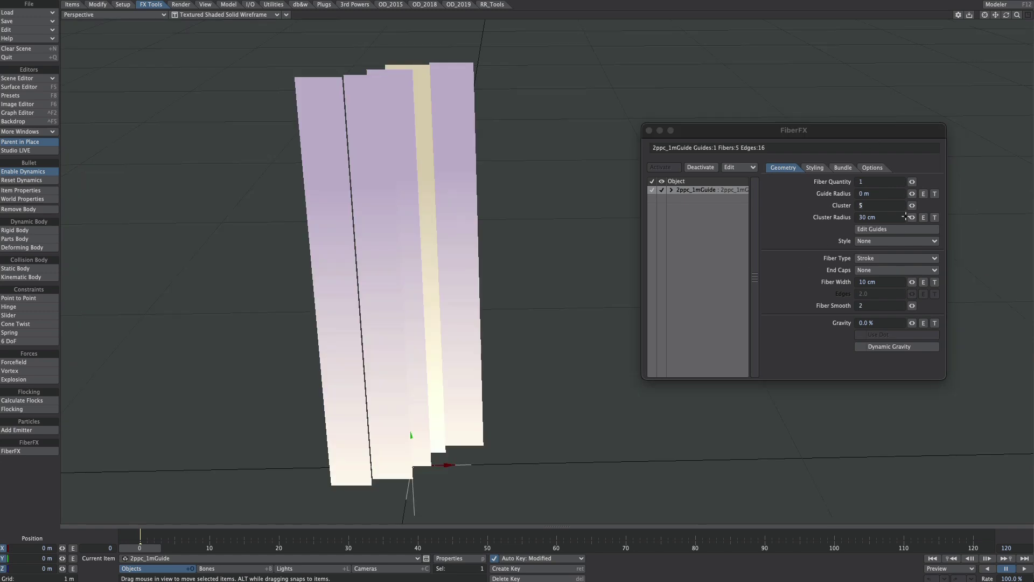
Step: Set the FiberFX cluster radius to 80 cm and add a floating VPR preview viewport
left_click_drag(911, 217, 844, 218)
type(".8")
key("Tab")
left_click_drag(452, 249, 293, 39, "alt")
left_click(204, 4)
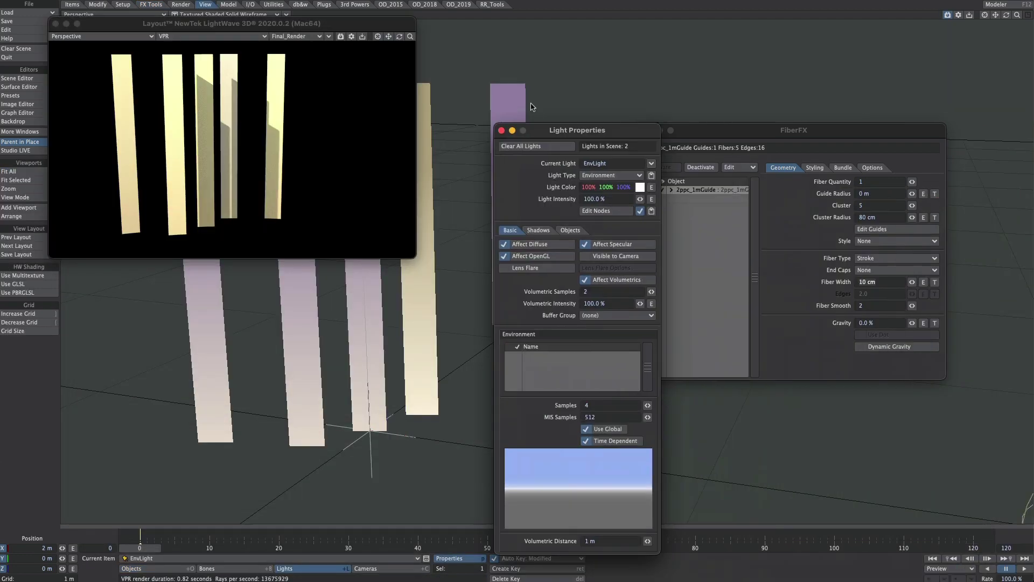
Step: Review the basic and shadow settings of the EnvLight environment light
left_click_drag(560, 192, 513, 71)
left_click(497, 170)
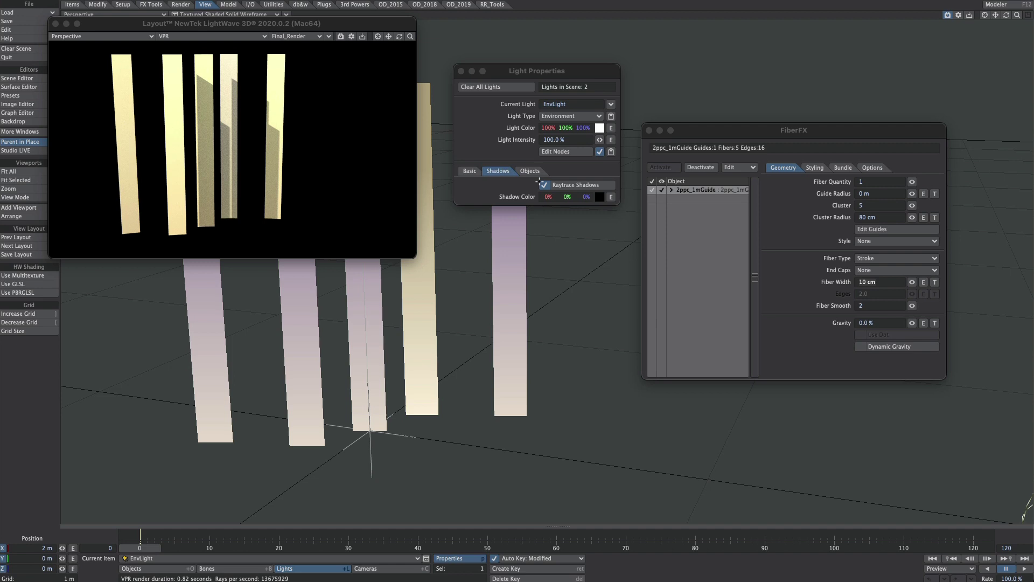
left_click(461, 72)
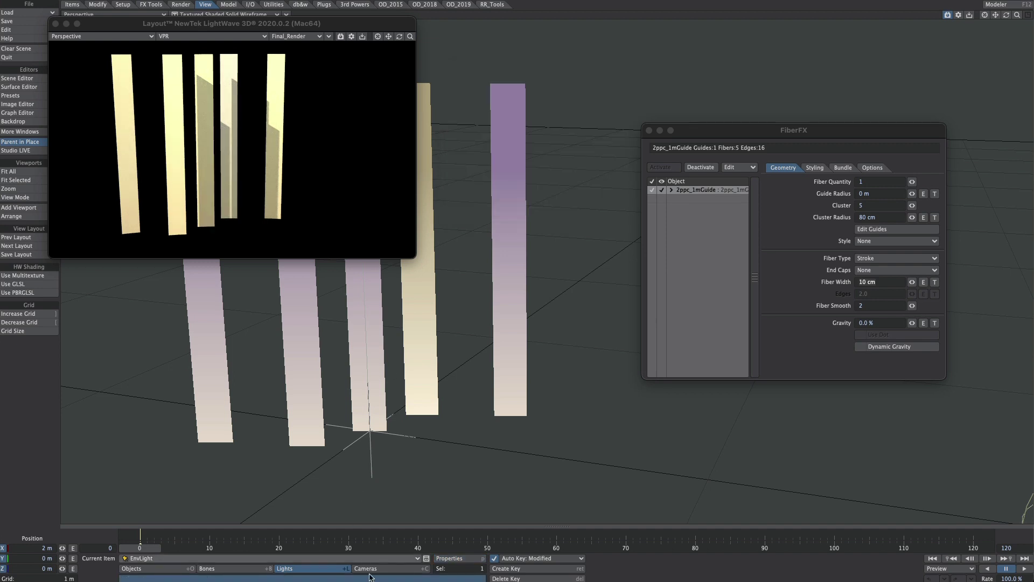
Step: Review the camera's properties, including its resolution and sampling settings
left_click(371, 568)
left_click(455, 558)
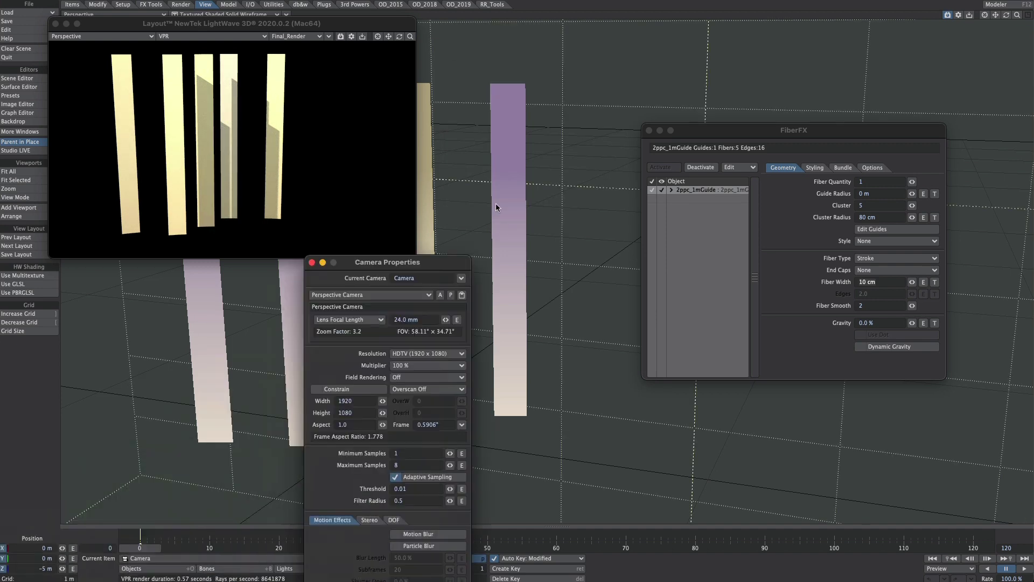
left_click_drag(388, 371, 530, 91)
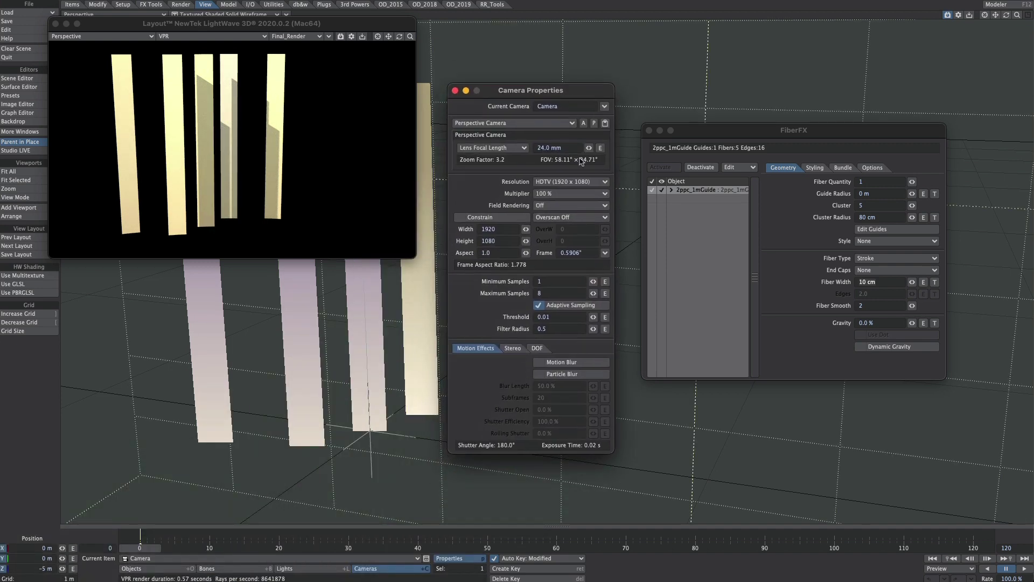
left_click(456, 90)
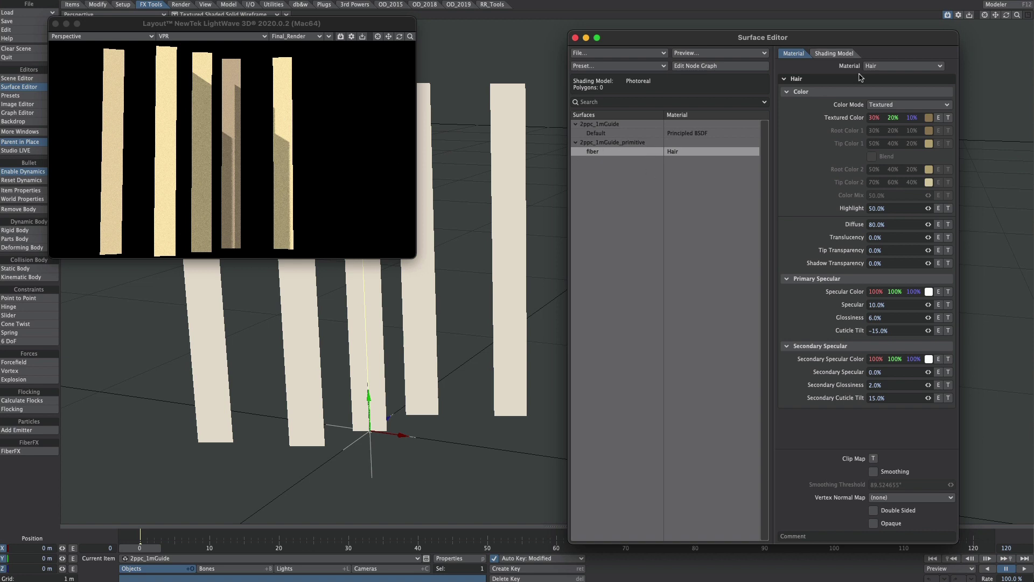
Step: Change the fiber surface's material to Principled BSDF and delete the leftover Hair node from its node graph
left_click(878, 66)
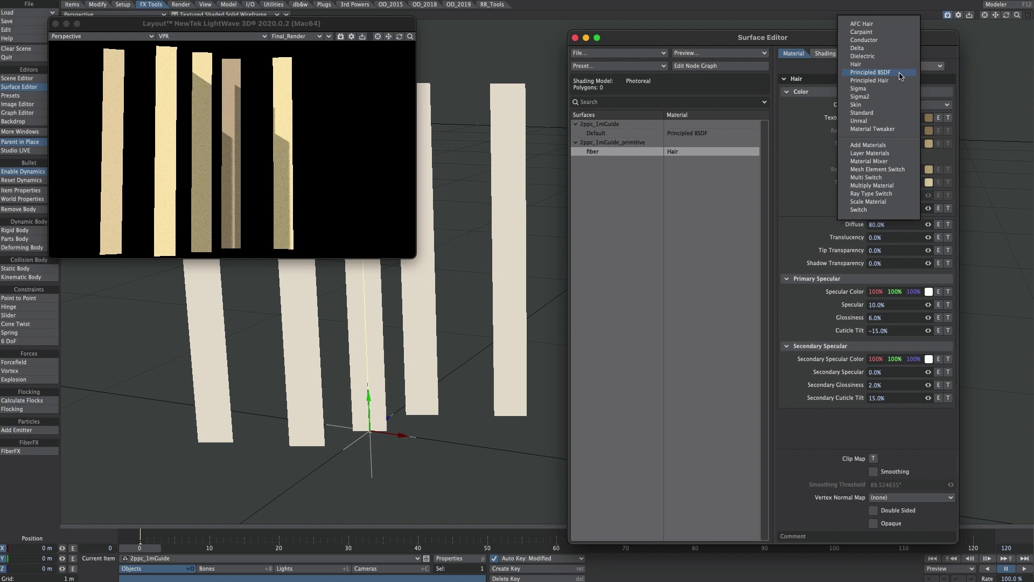
left_click(901, 73)
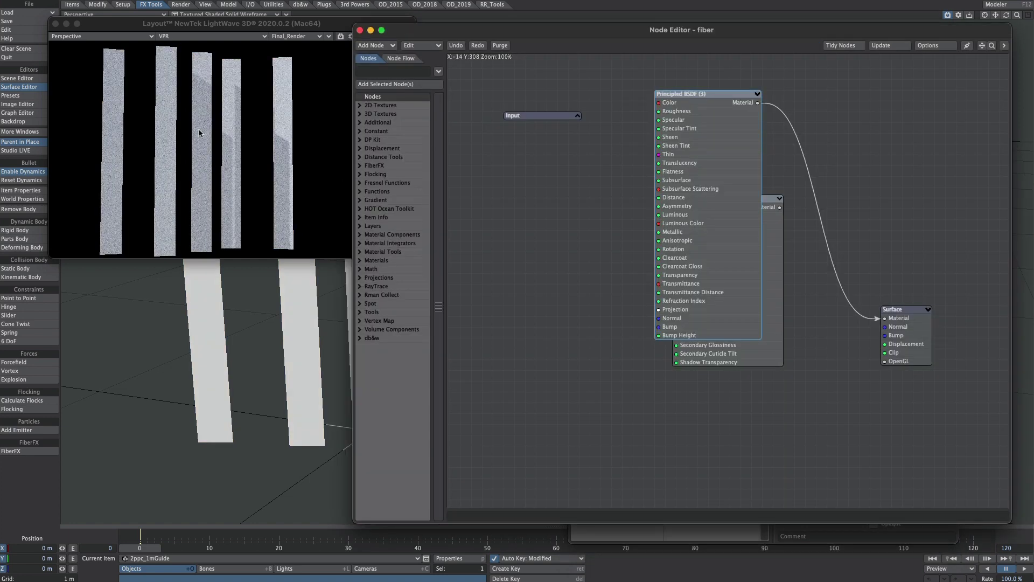
left_click(774, 246)
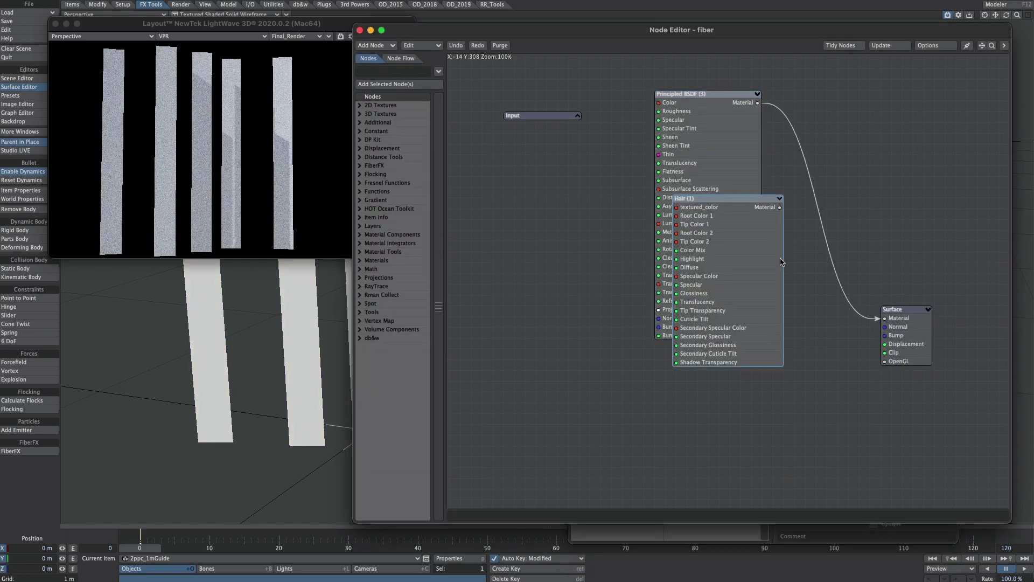
key("Delete")
Step: Set the Principled BSDF node's roughness and specular to 0%
double_click(695, 163)
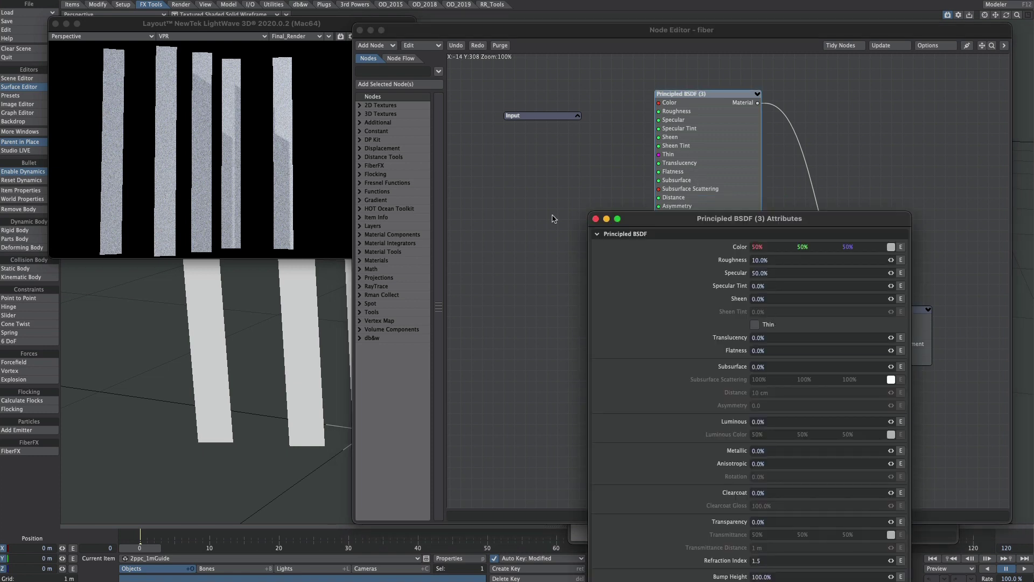
double_click(772, 261)
type("0")
key("Tab")
type("0")
key("Tab")
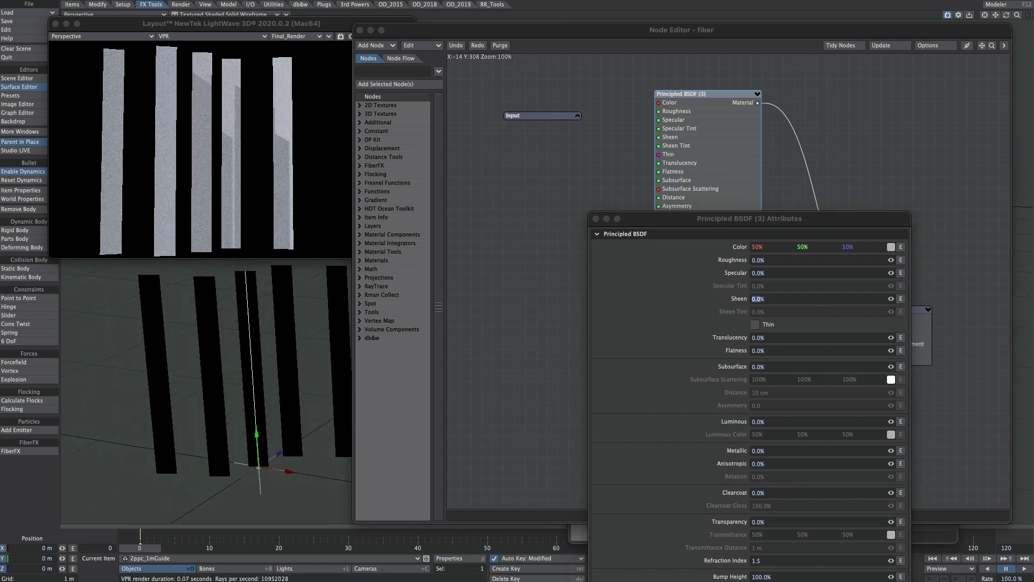
mouse_move(226, 355)
left_mouse_down("alt+shift")
mouse_move(275, 345)
mouse_move(215, 346)
mouse_move(258, 351)
mouse_move(236, 344)
left_mouse_up("alt+shift")
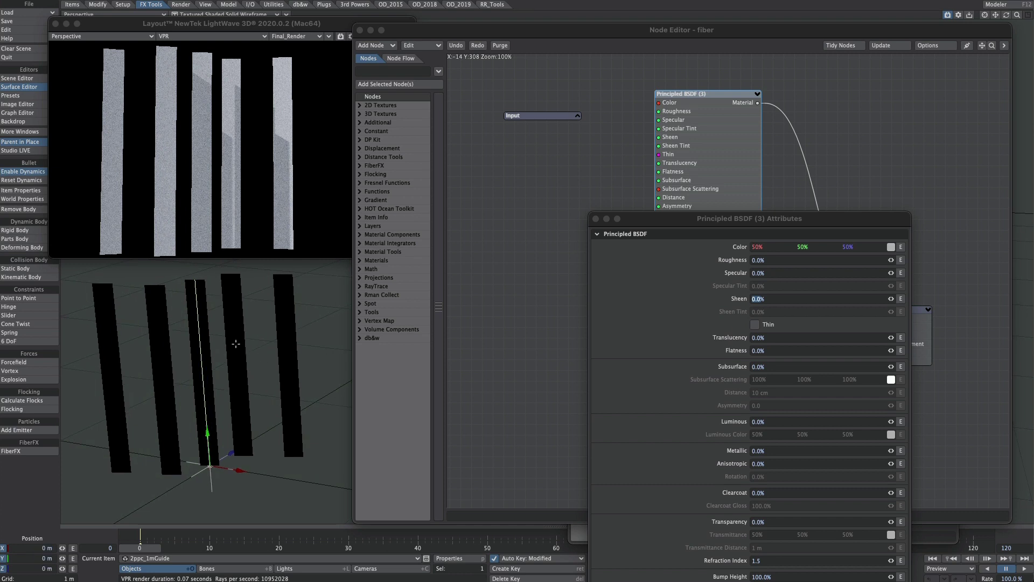
left_click_drag(890, 274, 954, 264)
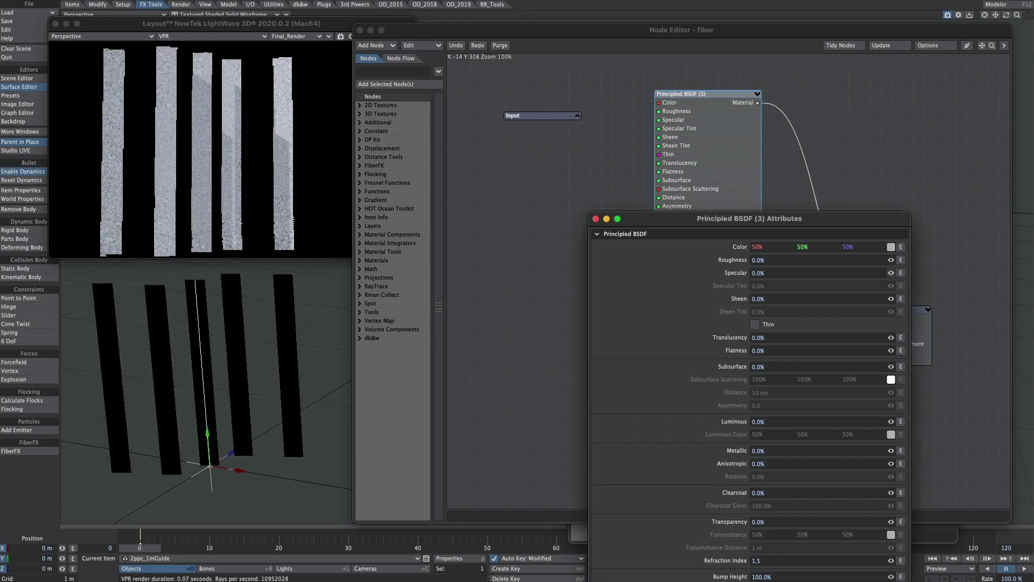
Step: Add a FiberInfo node to the fiber surface's node graph
left_click(351, 89)
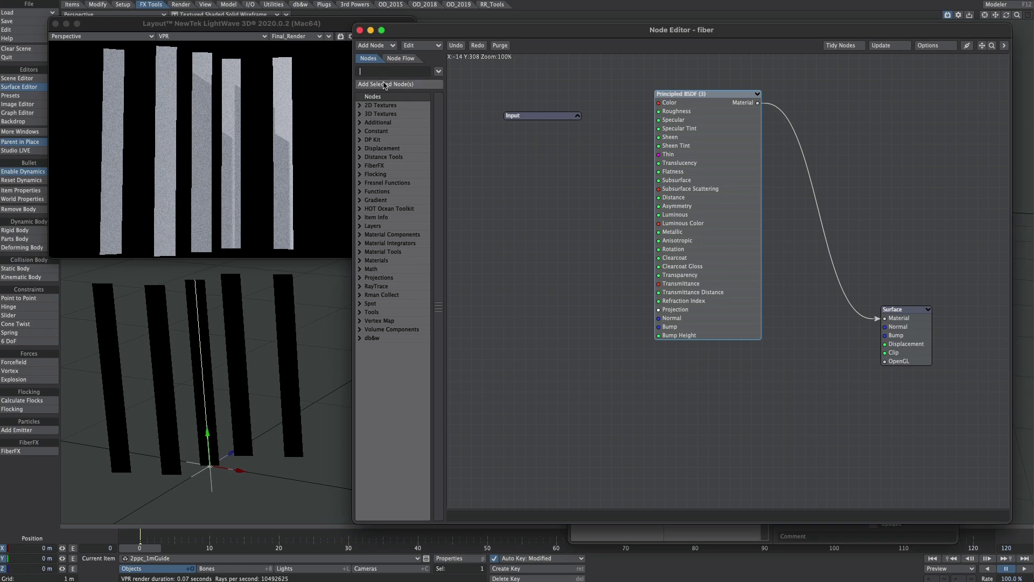
type("fib")
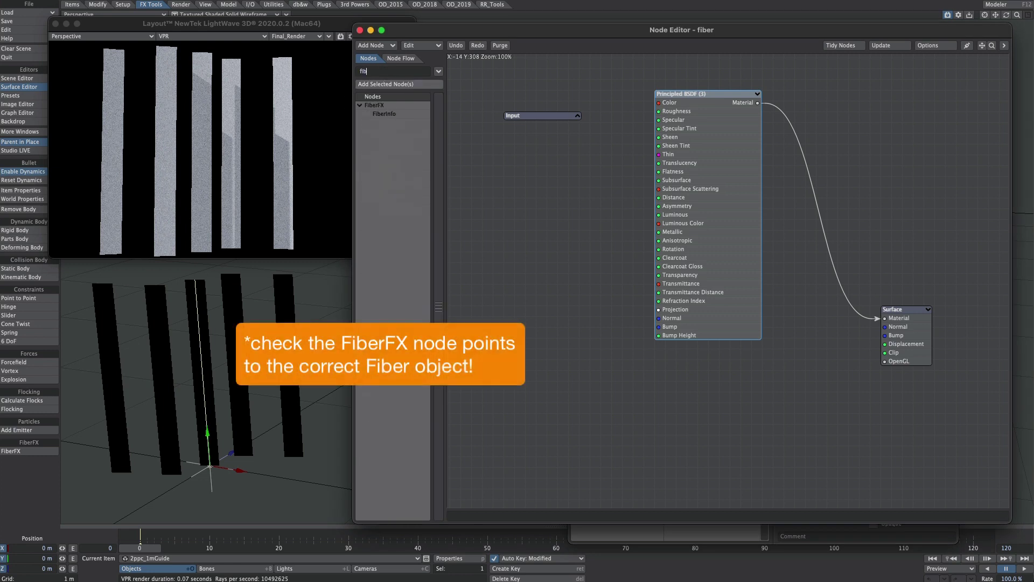
left_click_drag(384, 113, 540, 247)
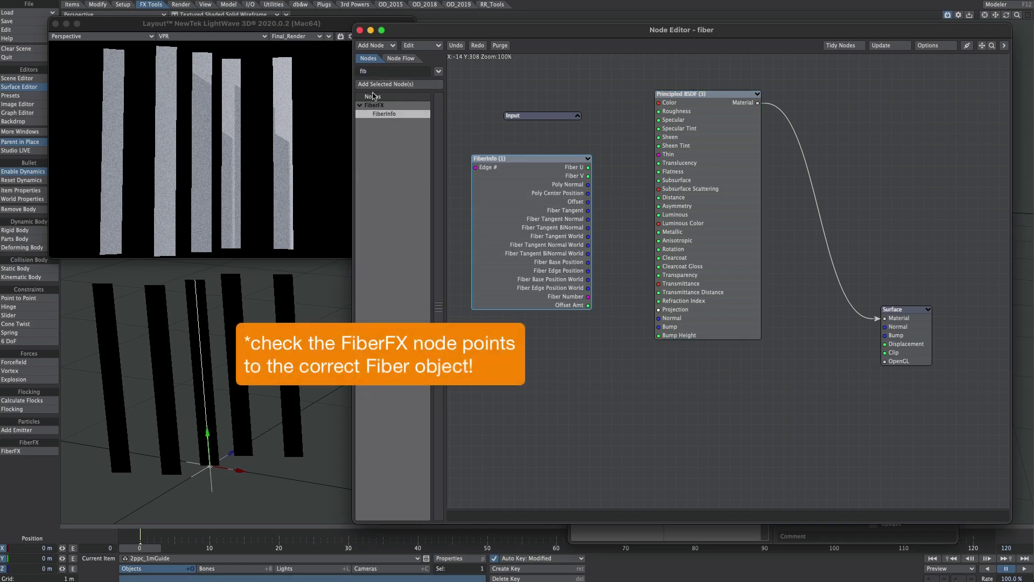
Step: Add a Gradient Curve node, feeding Fiber V into its Input and its Alpha into the Principled BSDF's Color
double_click(374, 71)
type("curv")
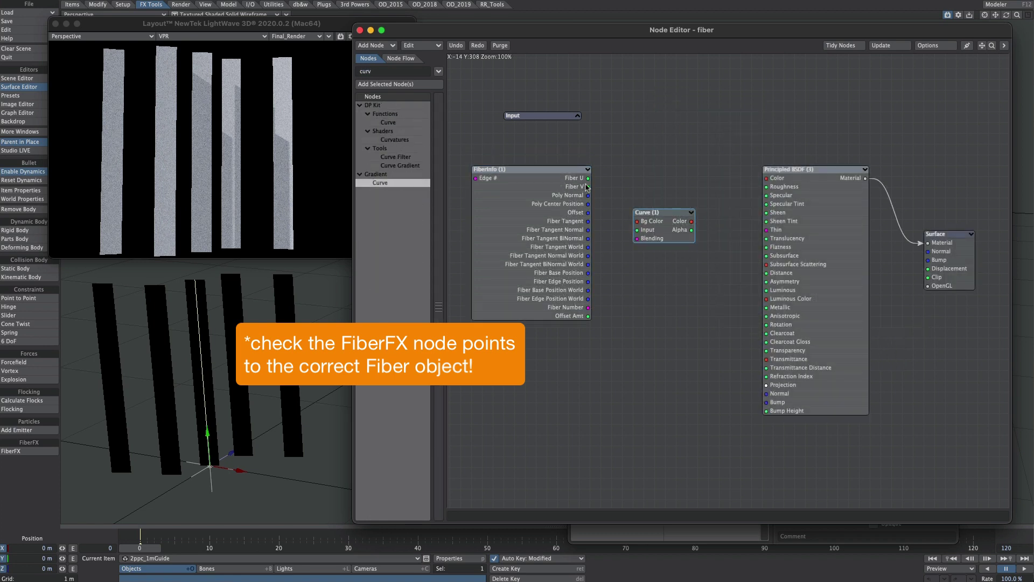
left_click_drag(587, 187, 793, 177)
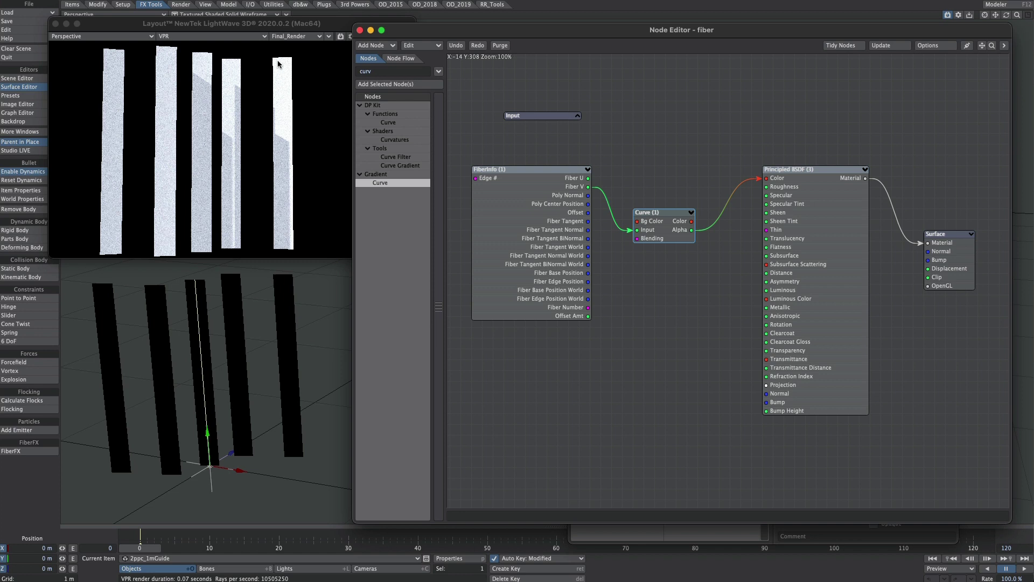
Step: Add four keys to the Curve node's Alpha channel at about 0.25, 0.96, 0.15 and 0.96, alternating dips and peaks
double_click(652, 231)
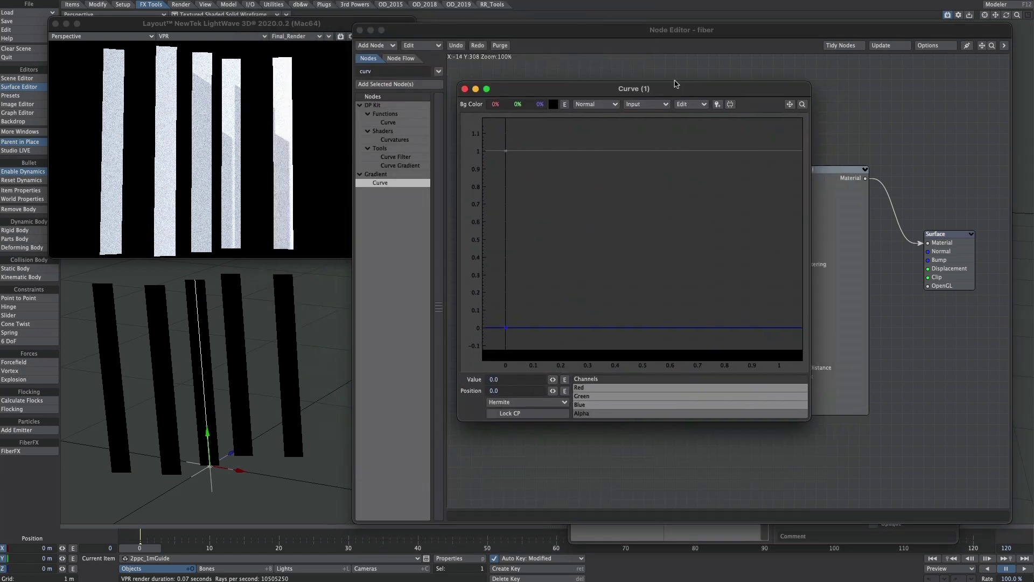
left_click(583, 414)
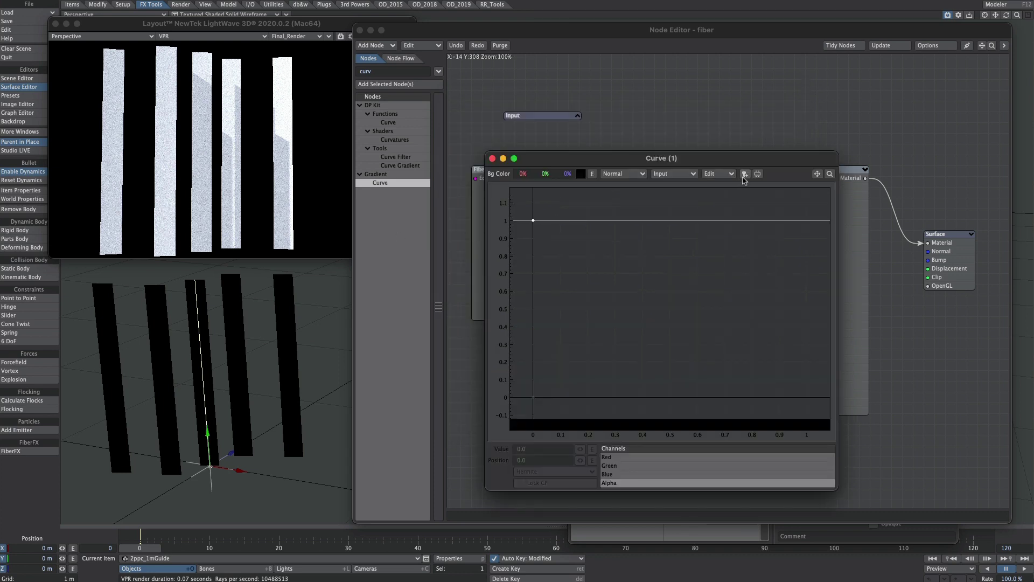
left_click(745, 174)
left_click(603, 353)
left_click(675, 227)
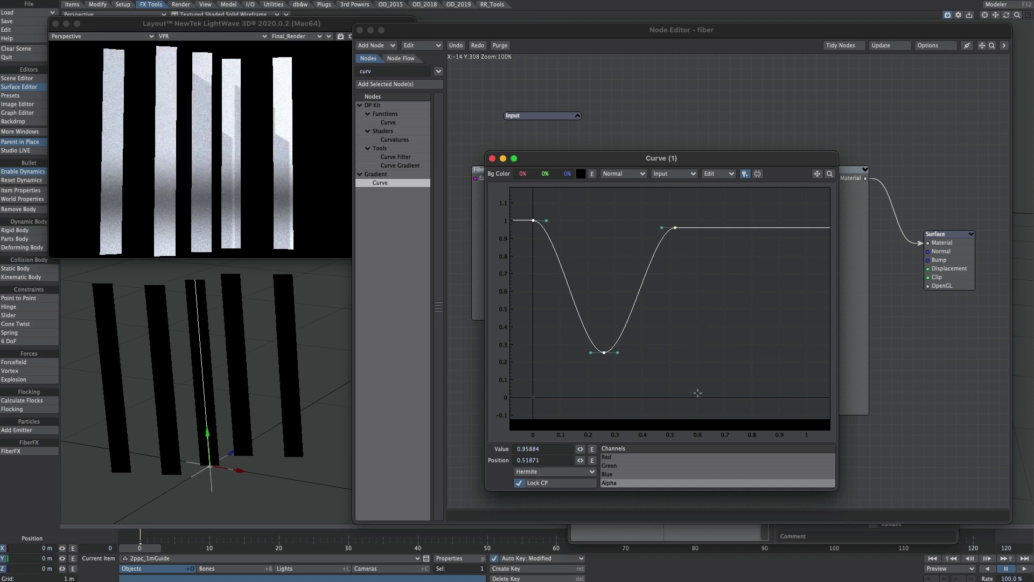
left_click(703, 370)
left_click(794, 227)
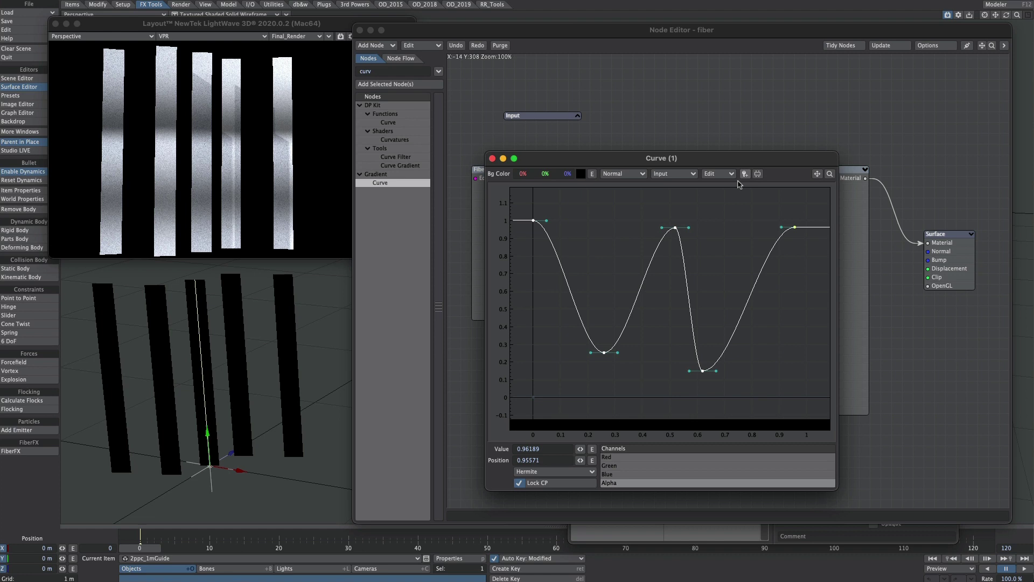
Step: Reshape the Alpha curve with its first key at about 0.05, peak at 0.94, dip at 0.2 and last key at 0.73
left_click_drag(533, 220, 532, 374)
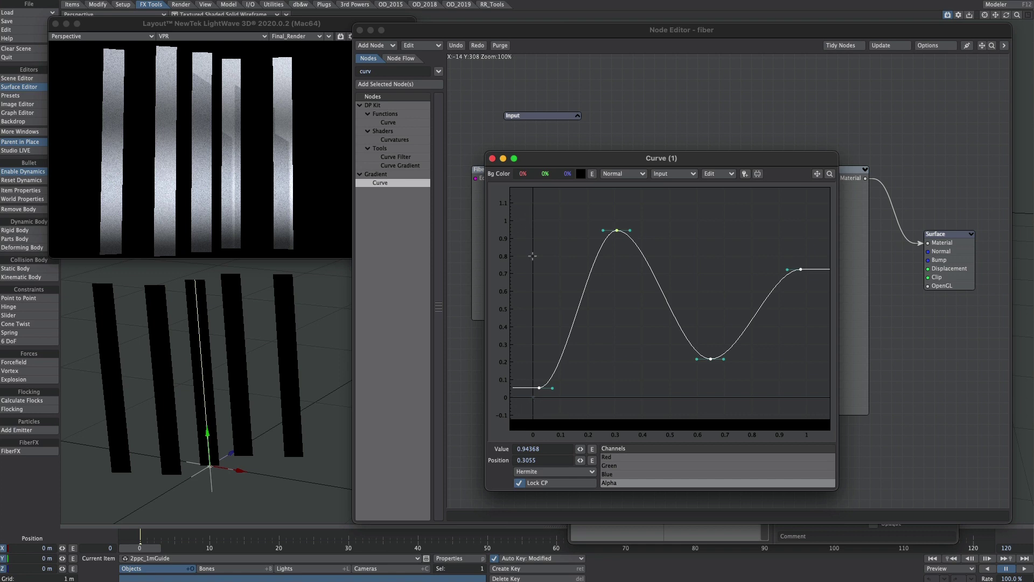
left_click(492, 159)
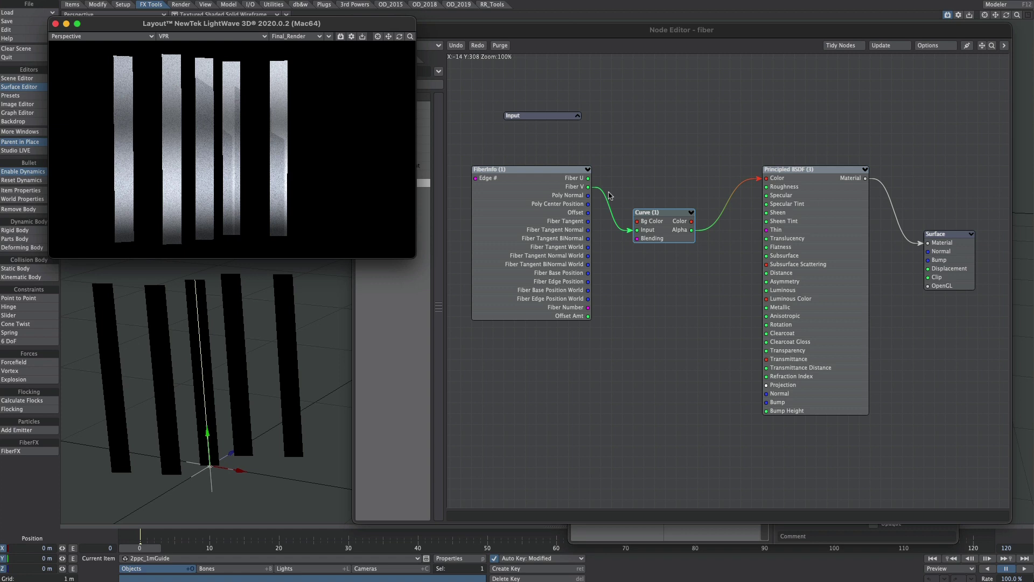
Step: Connect Fiber U to the Curve node's Input for comparison and reconnect Fiber V
left_click(604, 207)
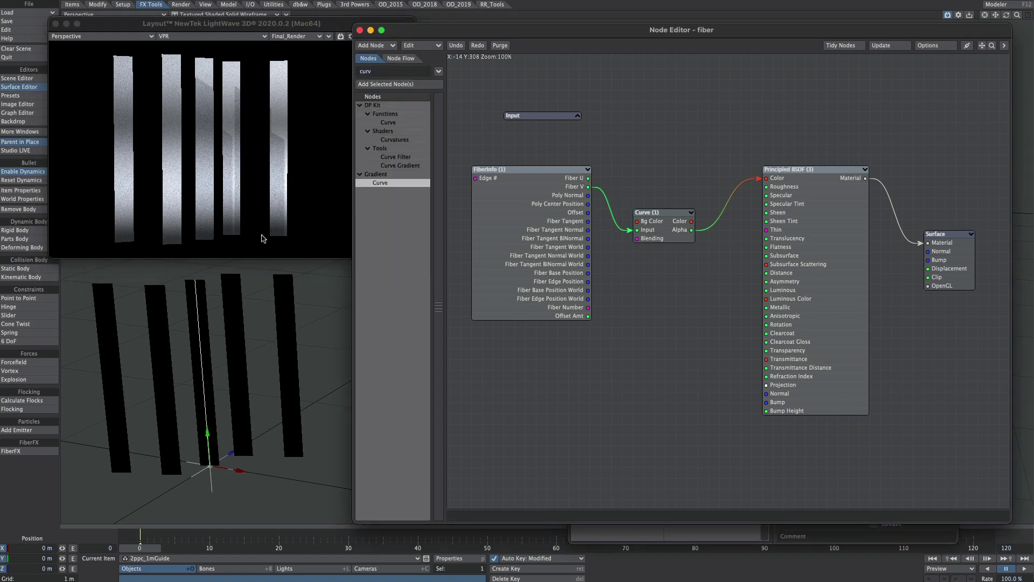
left_click_drag(586, 178, 639, 230)
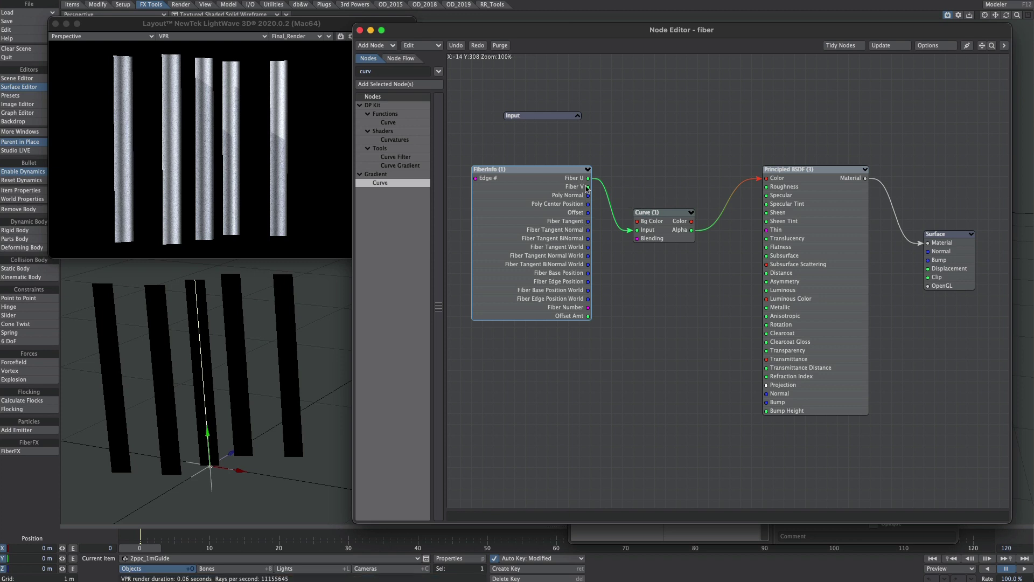
mouse_move(587, 187)
left_mouse_down()
mouse_move(624, 232)
mouse_move(638, 230)
left_mouse_up()
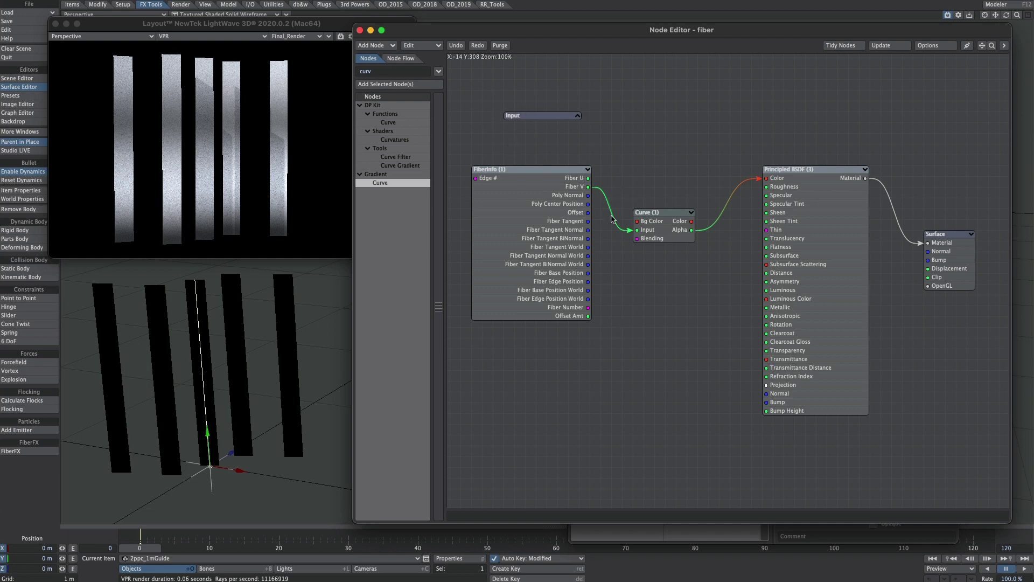
Step: Add a Turbulence2D node and connect its Color to the Principled BSDF's Color
double_click(364, 71)
type("turb")
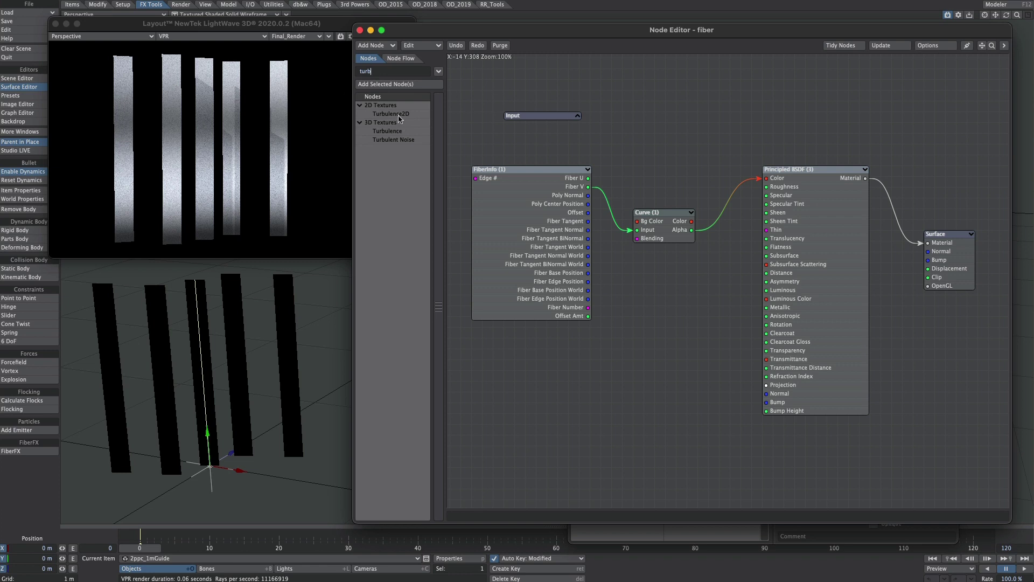
left_click_drag(395, 117, 779, 181)
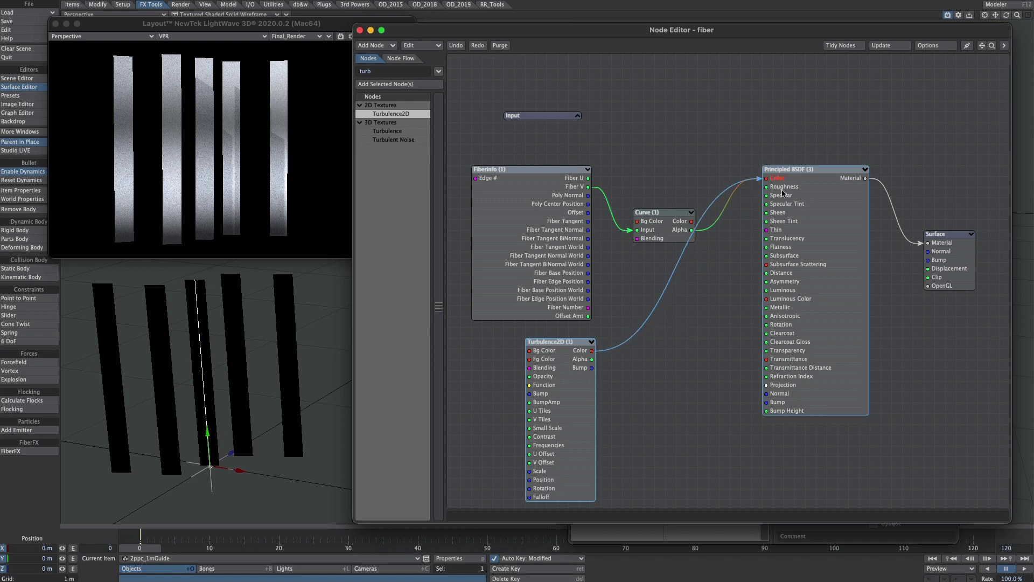
Step: Set the Turbulence2D node's foreground color to white and its Contrast to 80%
double_click(584, 370)
left_click_drag(894, 143, 615, 140)
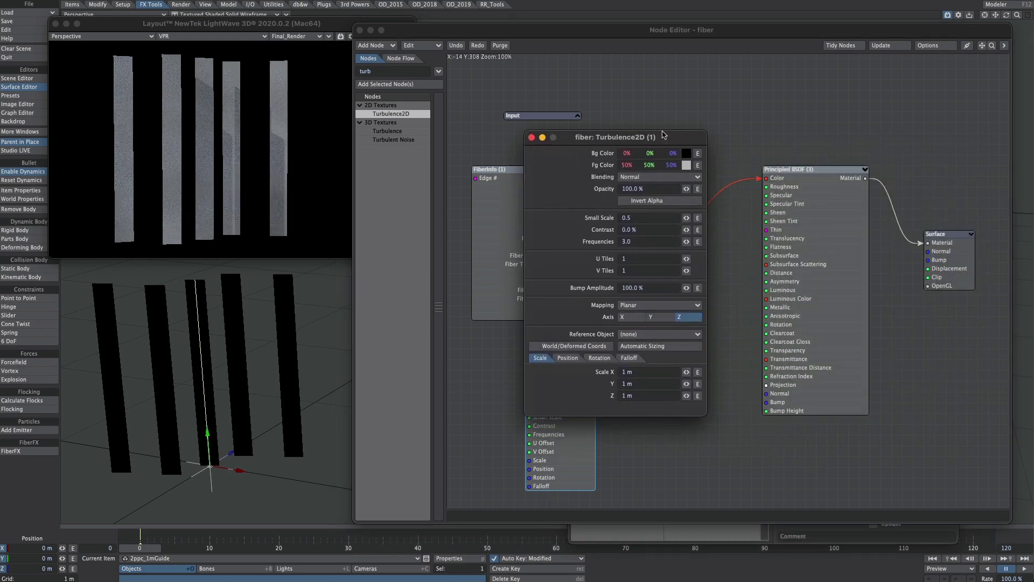
right_click(669, 167)
left_click_drag(670, 167, 699, 168)
left_click_drag(641, 227, 601, 231)
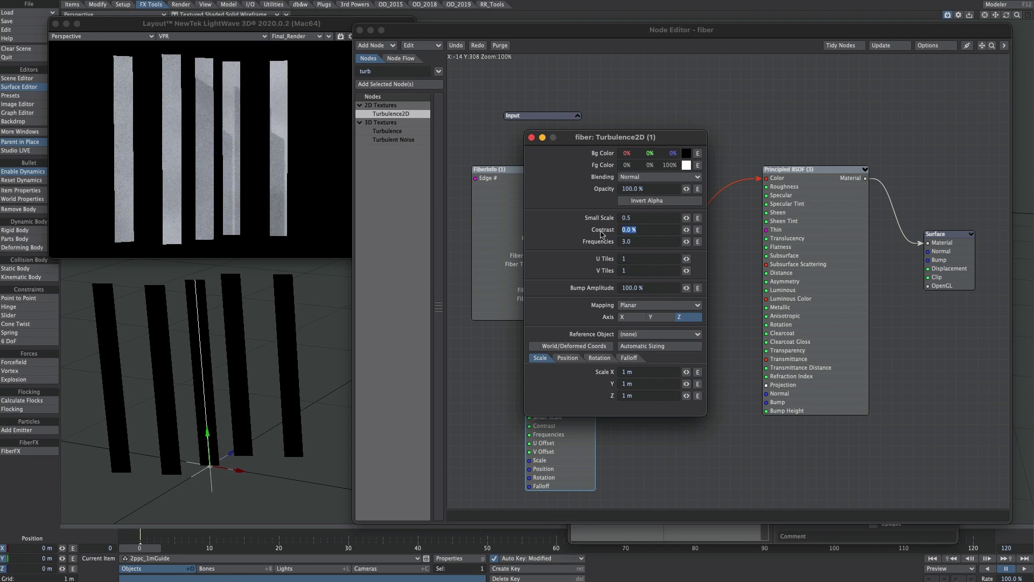
type("80")
key("Return")
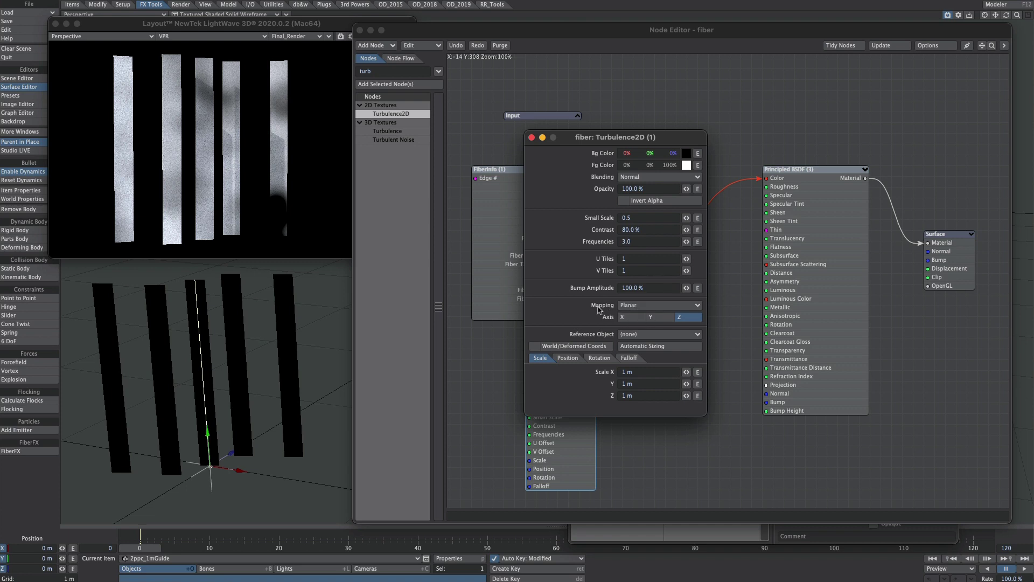
Step: Try the X and Y axes for the Turbulence2D planar mapping and return to Z
left_click(640, 316)
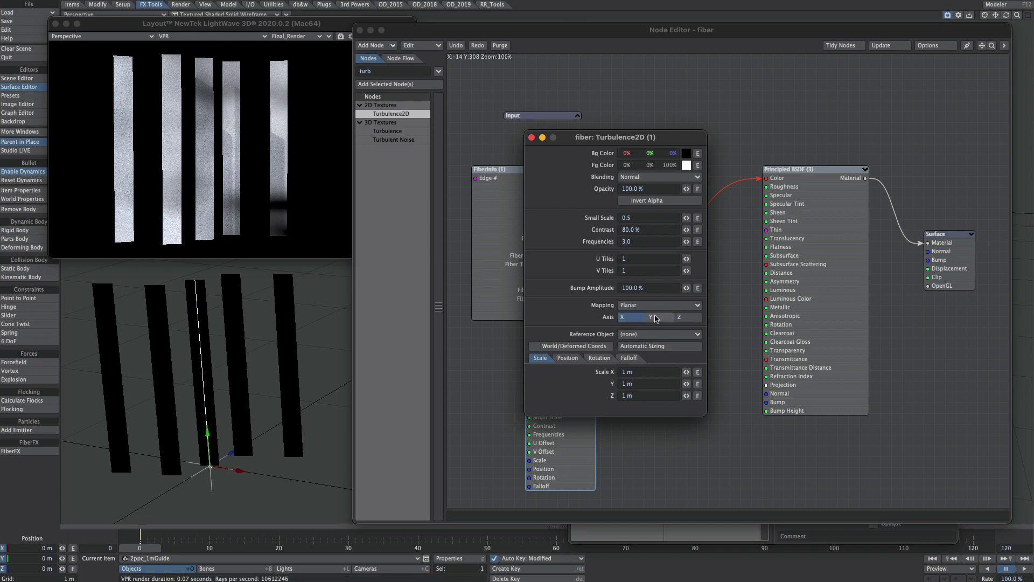
left_click(656, 318)
left_click(683, 316)
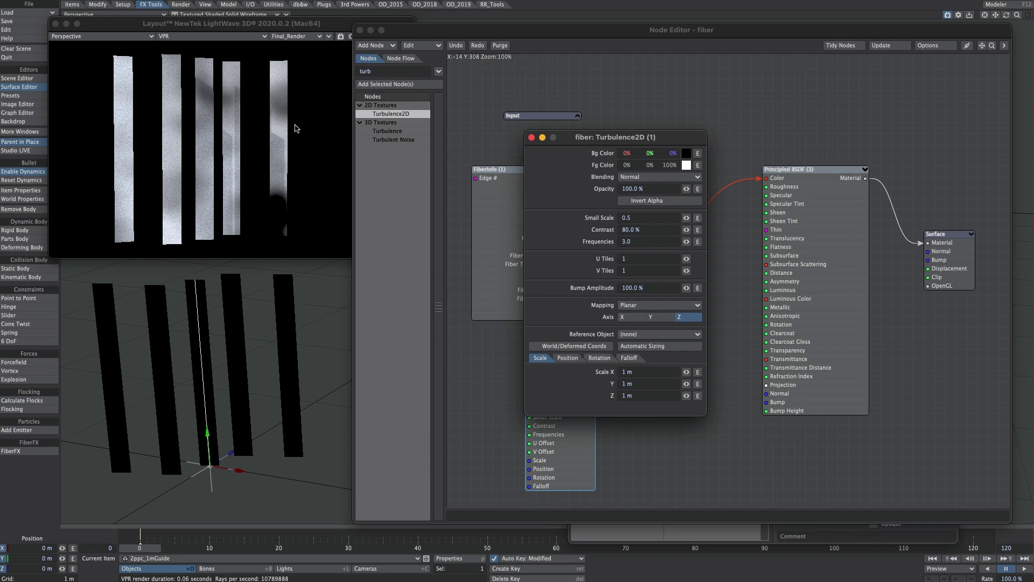
Step: Set the Turbulence2D mapping to Object UV, test V Tiles at 4 and return it to 1
left_click(631, 304)
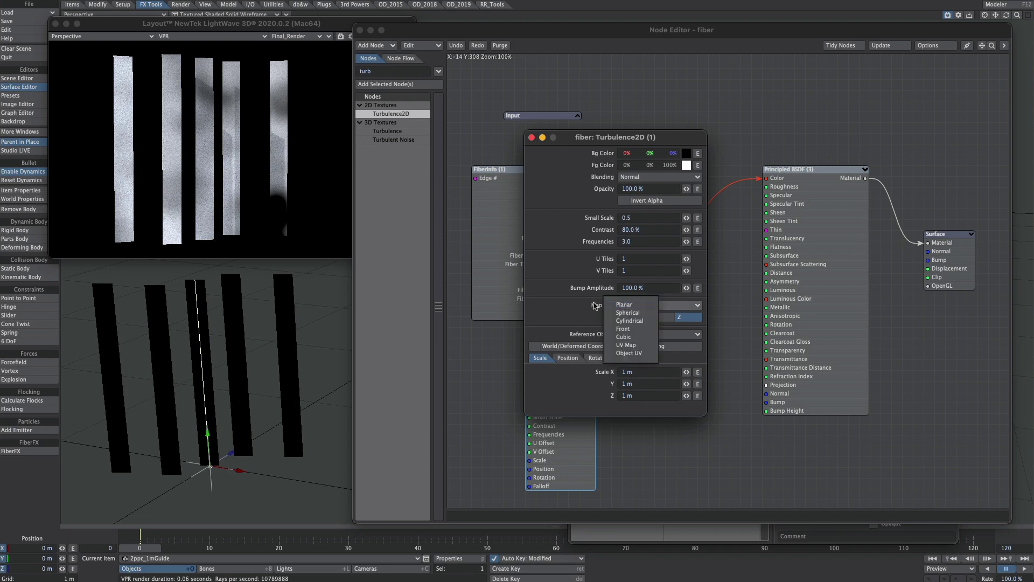
left_click(640, 353)
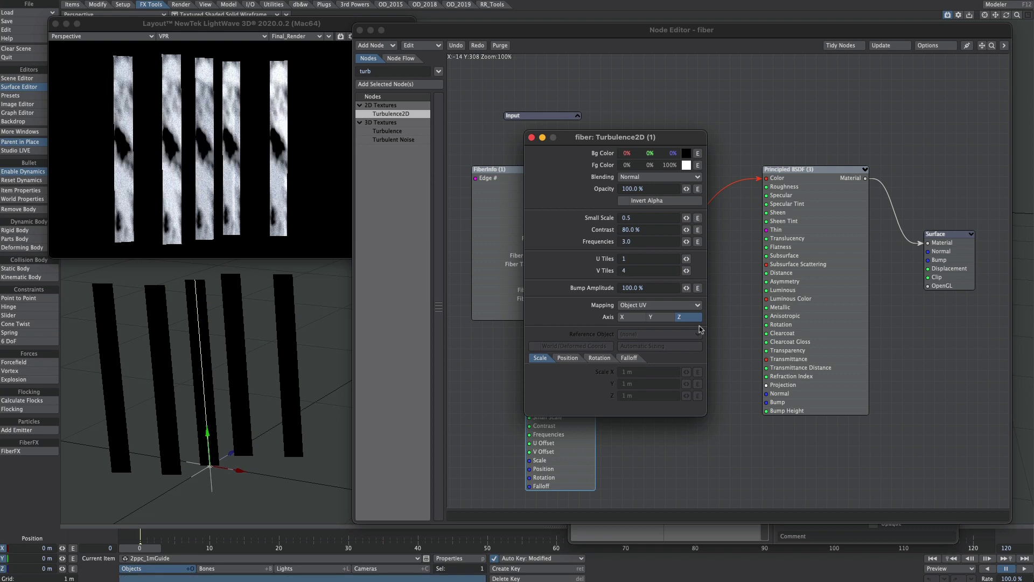
left_click_drag(687, 270, 699, 278)
left_click_drag(686, 270, 687, 274)
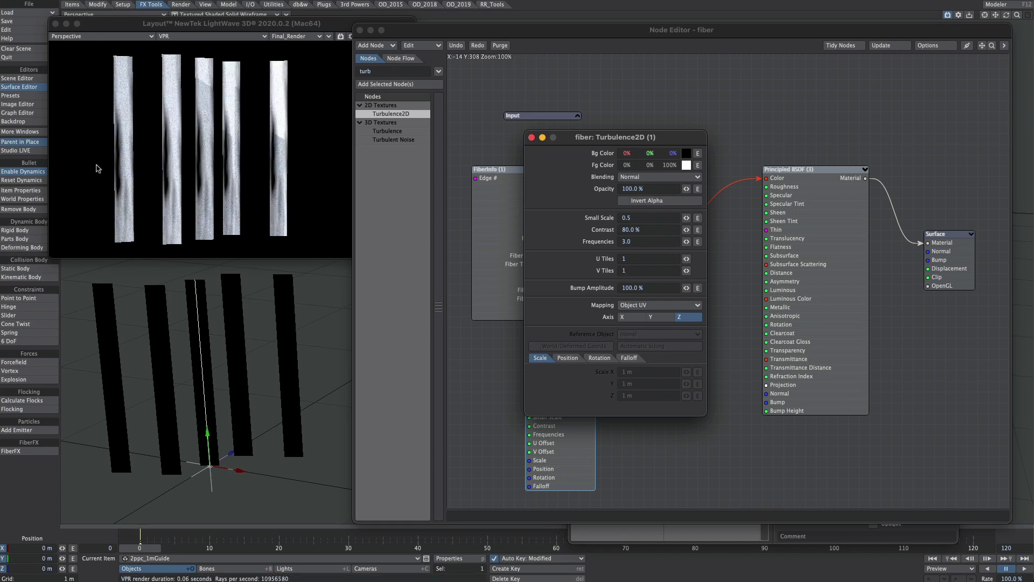
left_click(531, 138)
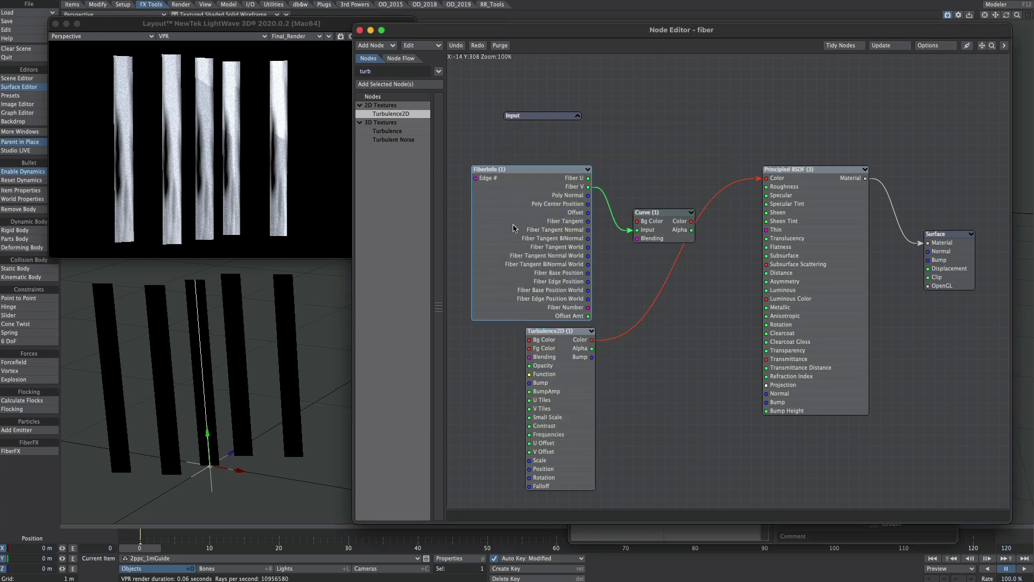
Step: Add a Random Scalar node, connecting FiberInfo's Fiber Number to its Seed and its Out to Turbulence2D's V Offset
mouse_move(513, 225)
left_mouse_down()
mouse_move(510, 203)
mouse_move(508, 213)
left_mouse_up()
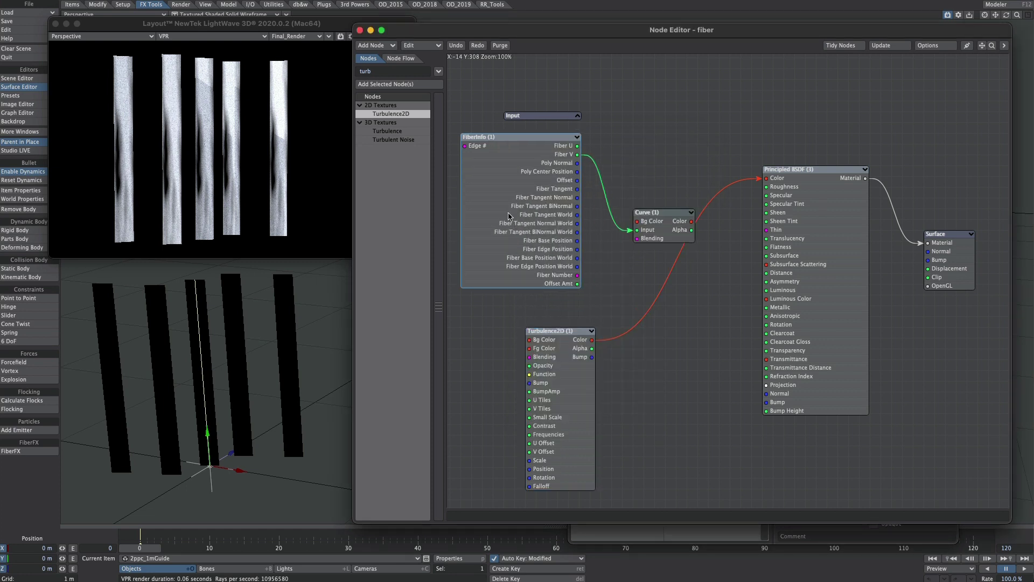
left_click_drag(374, 71, 348, 76)
key("BackSpace")
type("ran")
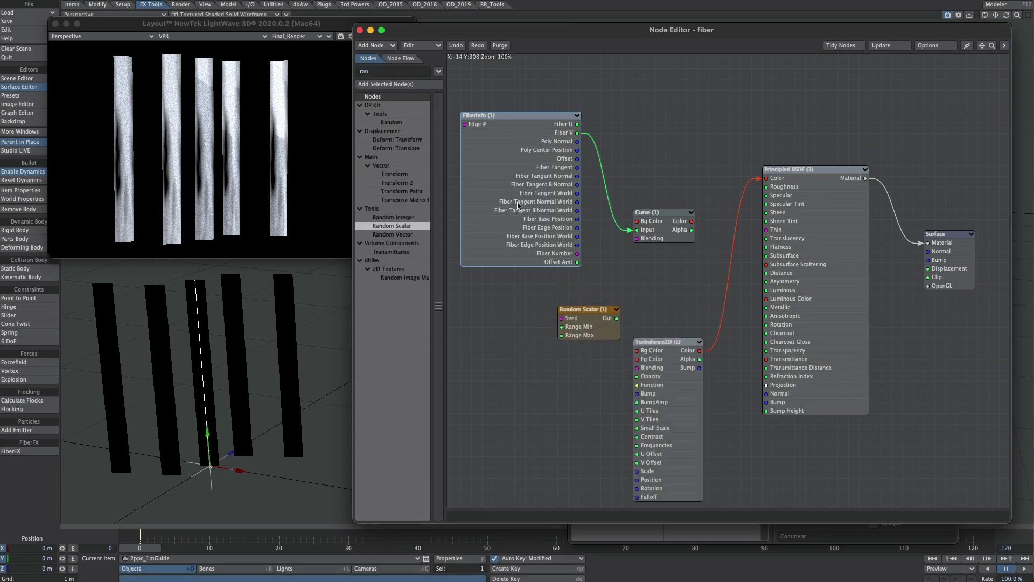
left_click_drag(521, 212, 510, 201)
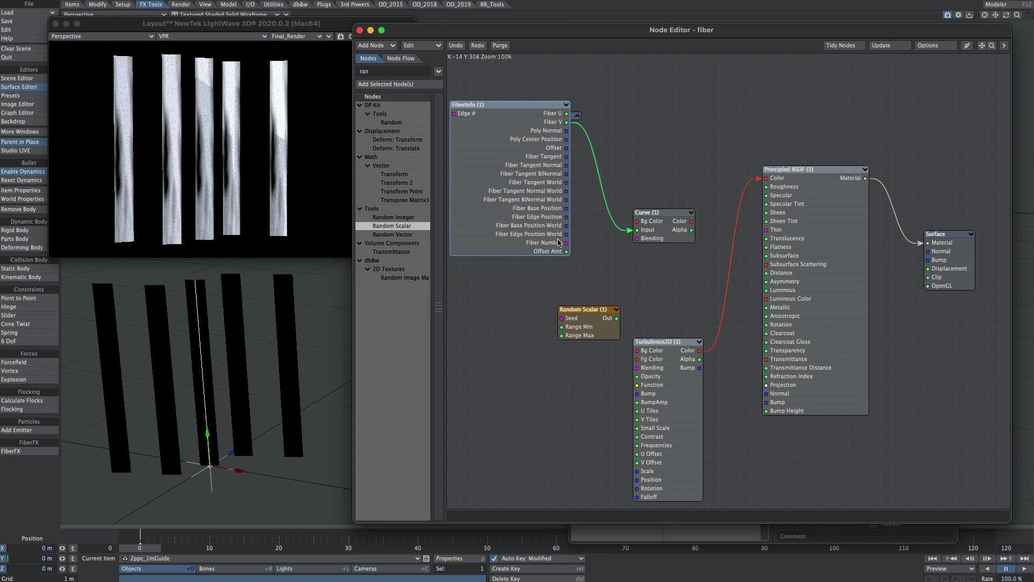
left_click_drag(566, 243, 640, 462)
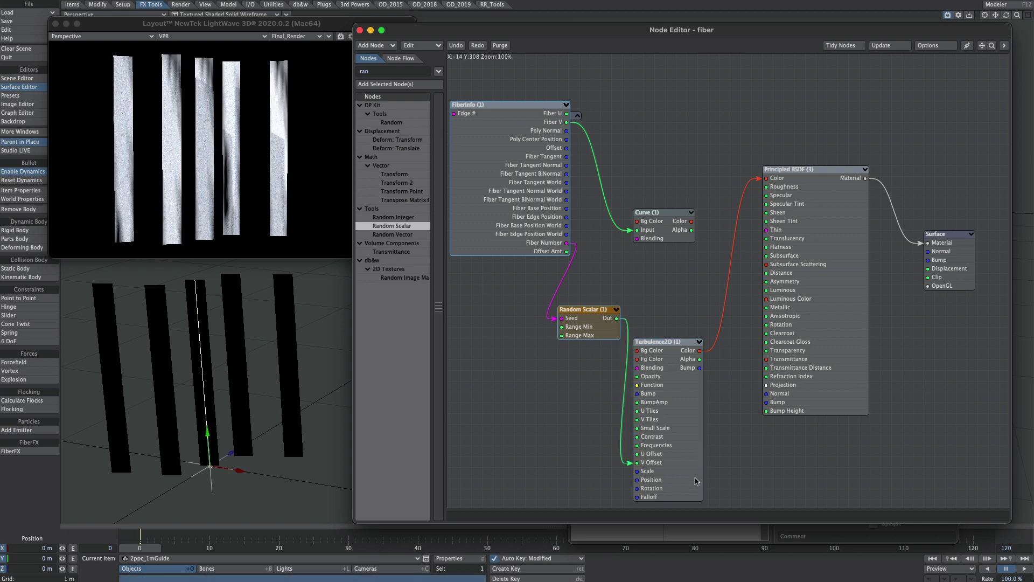
Step: Set the Random Scalar node's Min Range to -1
double_click(578, 333)
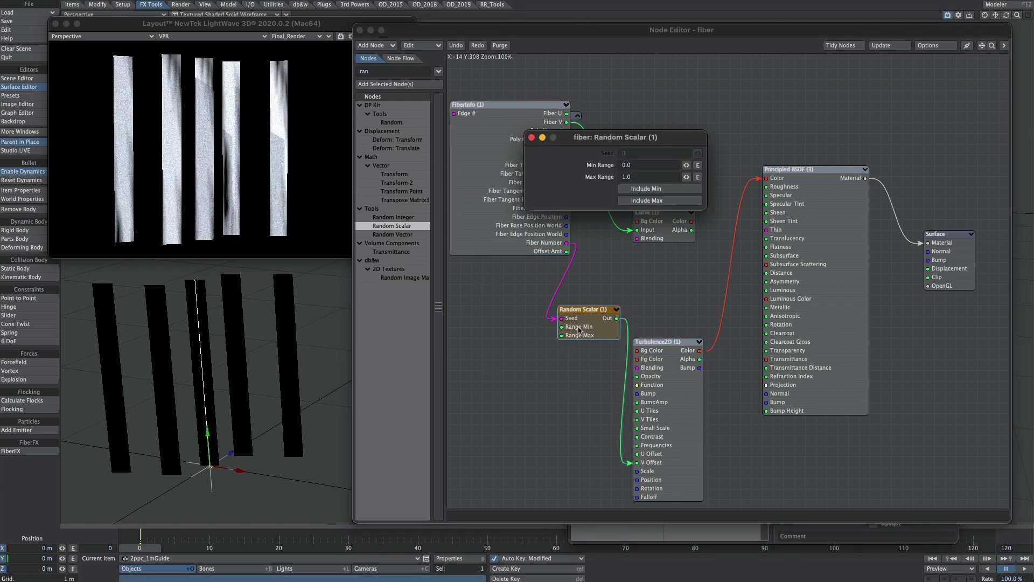
left_click(635, 165)
type("-1")
key("Tab")
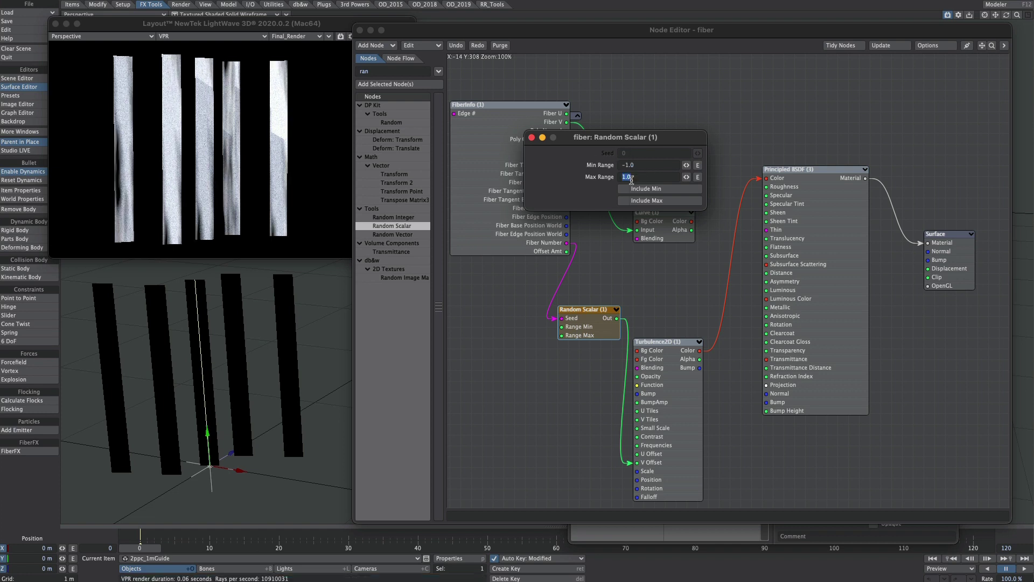
left_click(699, 302)
Step: Add a scalar Multiply node fed by Curve Alpha and Turbulence2D Color, and connect its Result to the Principled BSDF's Color
left_click_drag(384, 69, 351, 60)
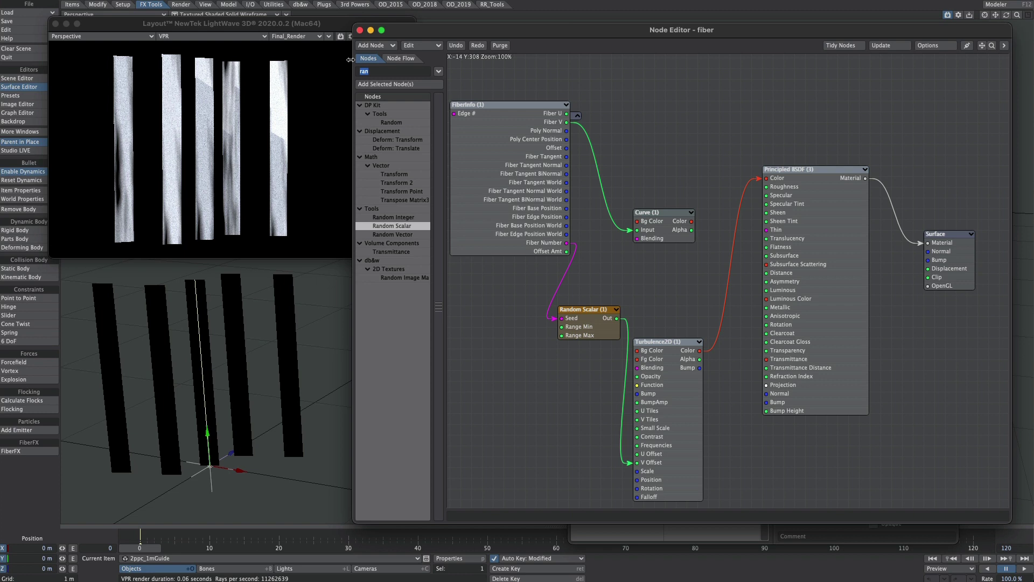
type("mult")
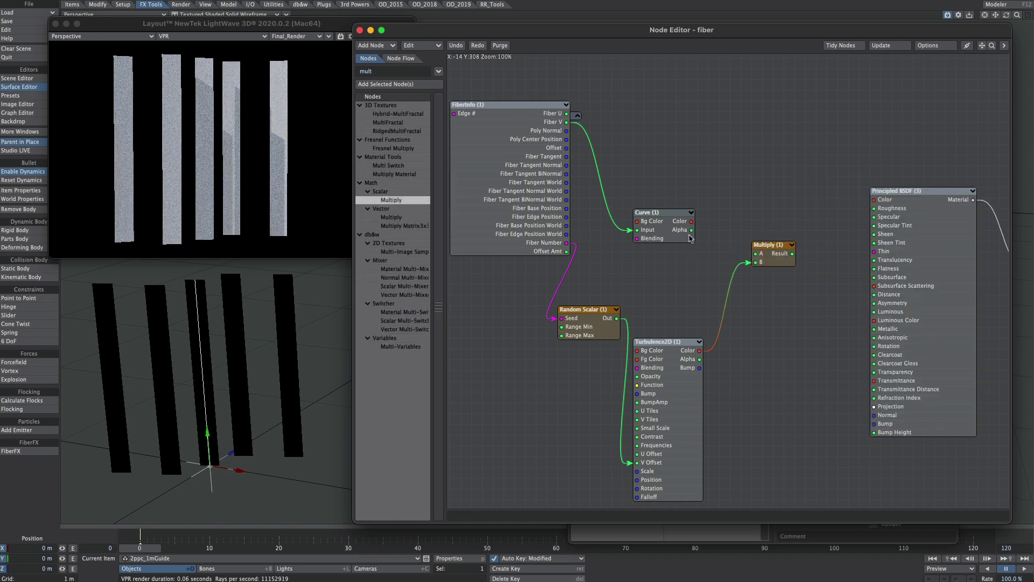
left_click_drag(691, 230, 873, 199)
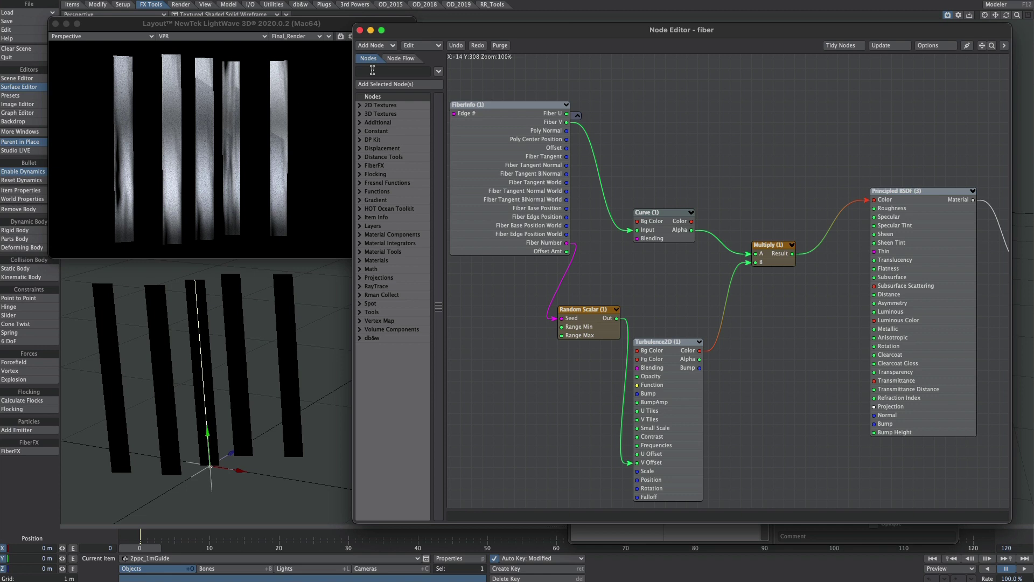
Step: Add a Mixer node, connecting the Multiply Result to its Opacity and its Color to the Principled BSDF's Color
type("mix")
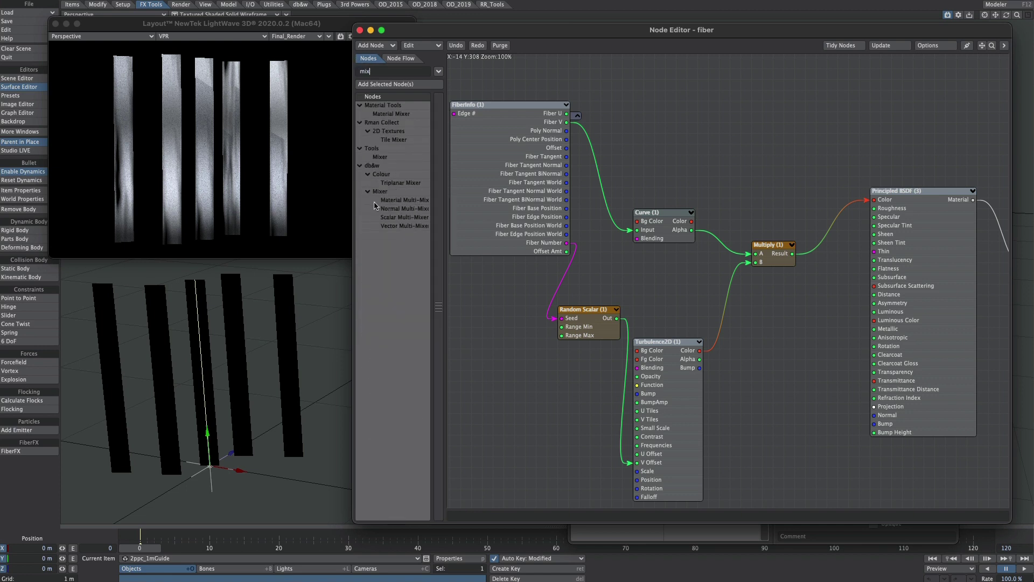
left_click(386, 157)
double_click(385, 157)
left_click_drag(728, 280, 824, 175)
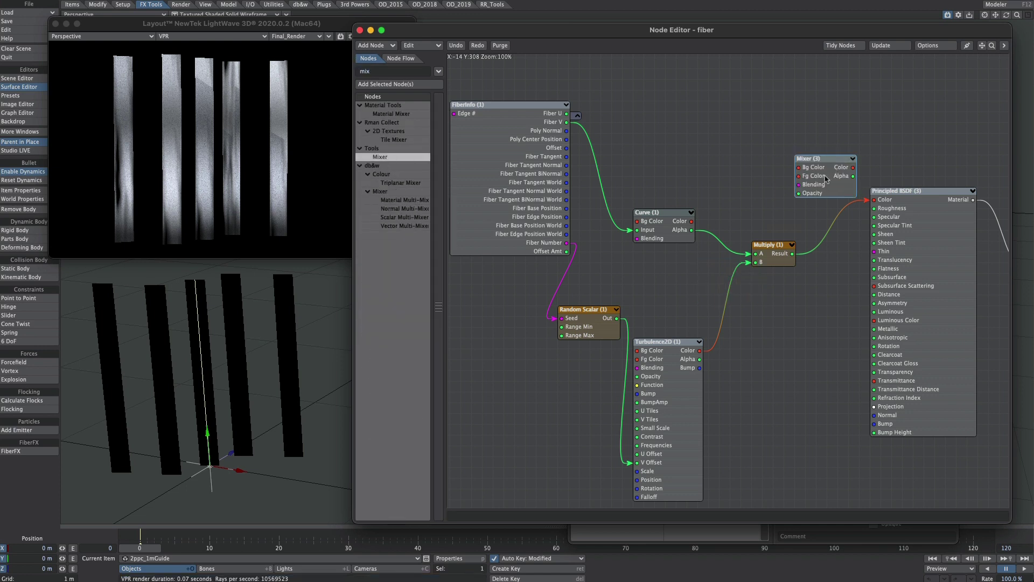
left_click_drag(792, 253, 800, 193)
left_click_drag(852, 168, 874, 200)
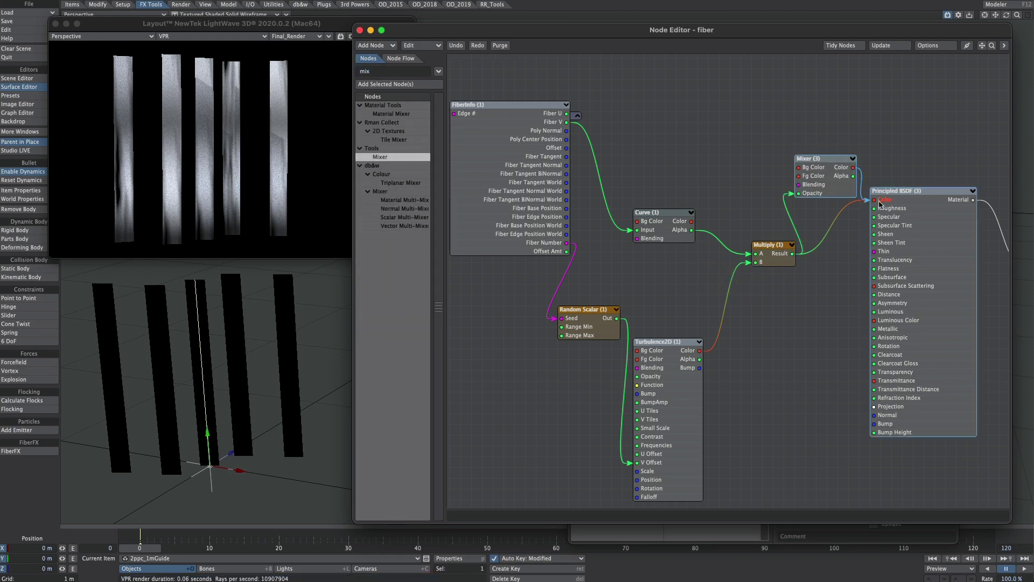
Step: Set the Mixer node's foreground color to magenta (191, 0, 143)
left_click(725, 72)
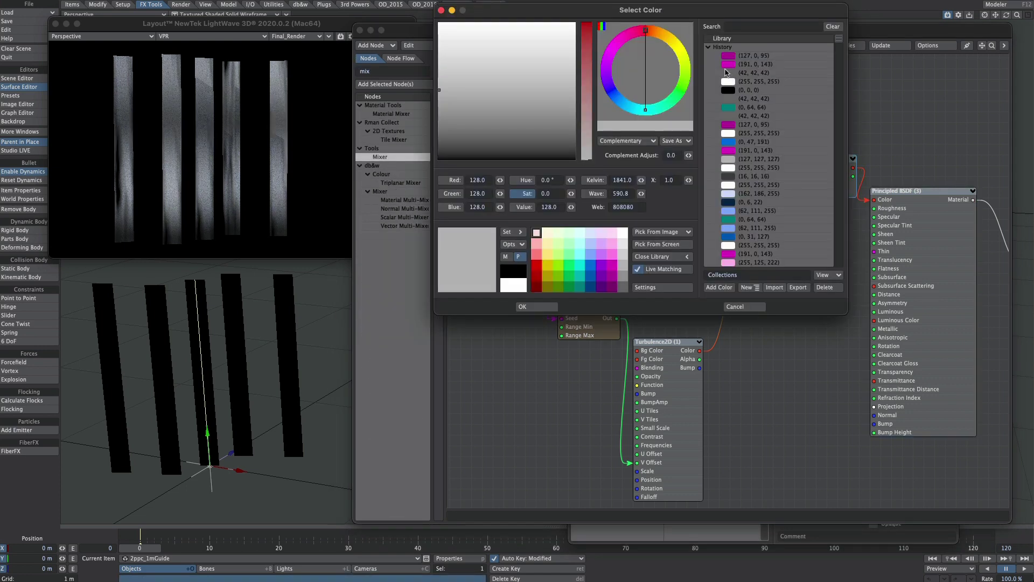
left_click(612, 265)
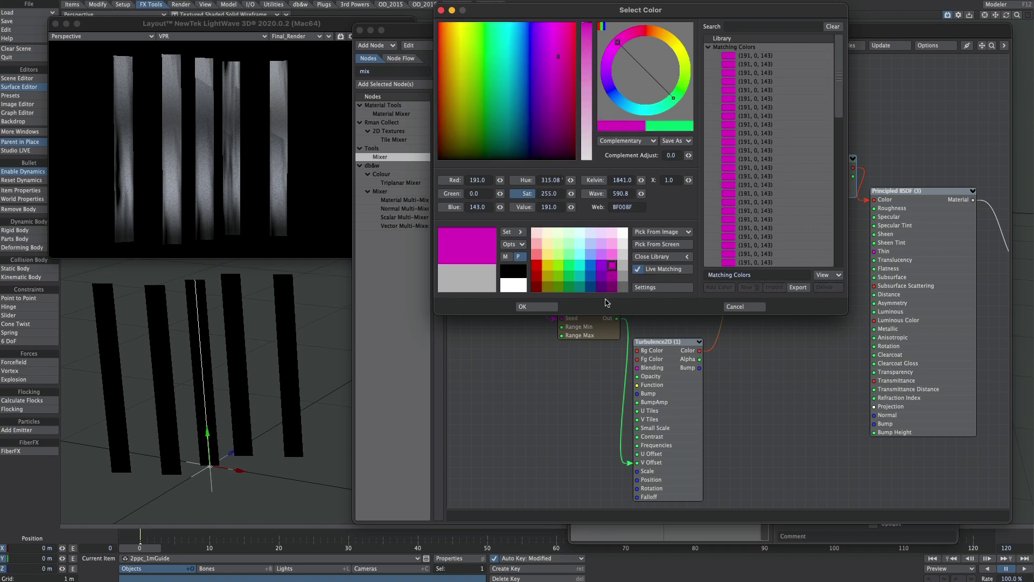
left_click(534, 307)
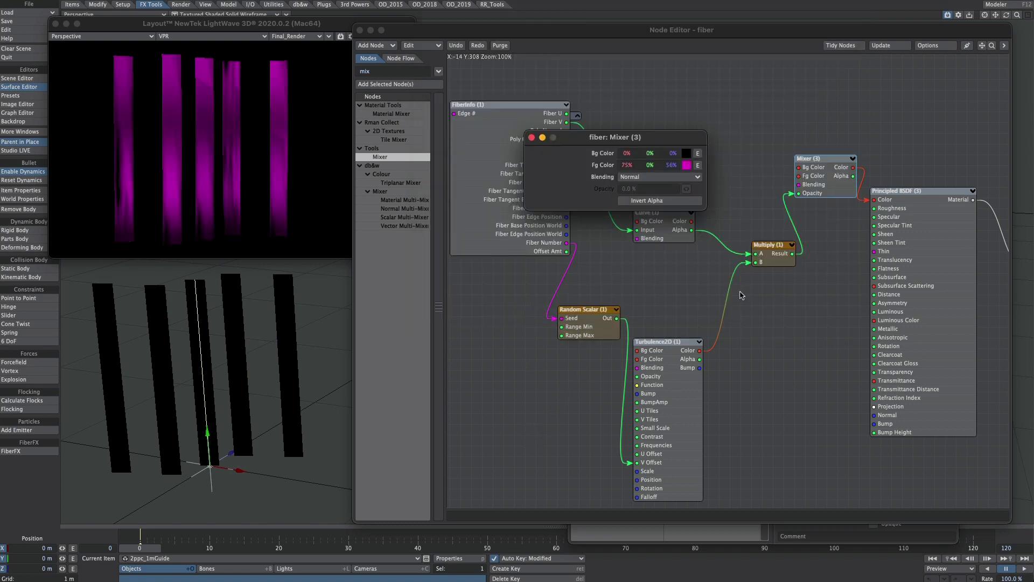
left_click(531, 138)
Step: Add a ColorTool node and wire it between the Mixer's Color and the Principled BSDF's Color
left_click(372, 71)
type("c")
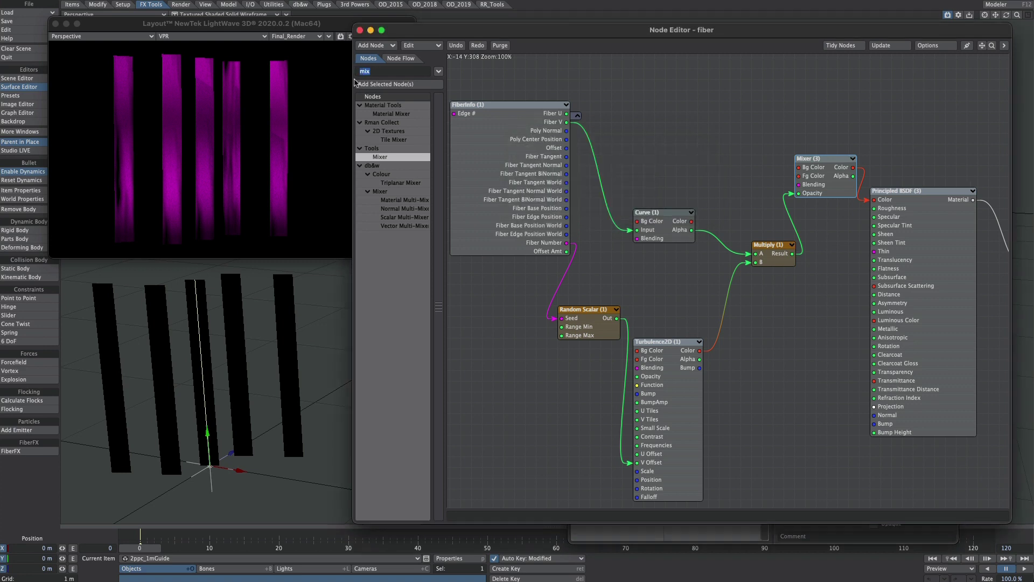
type("olor")
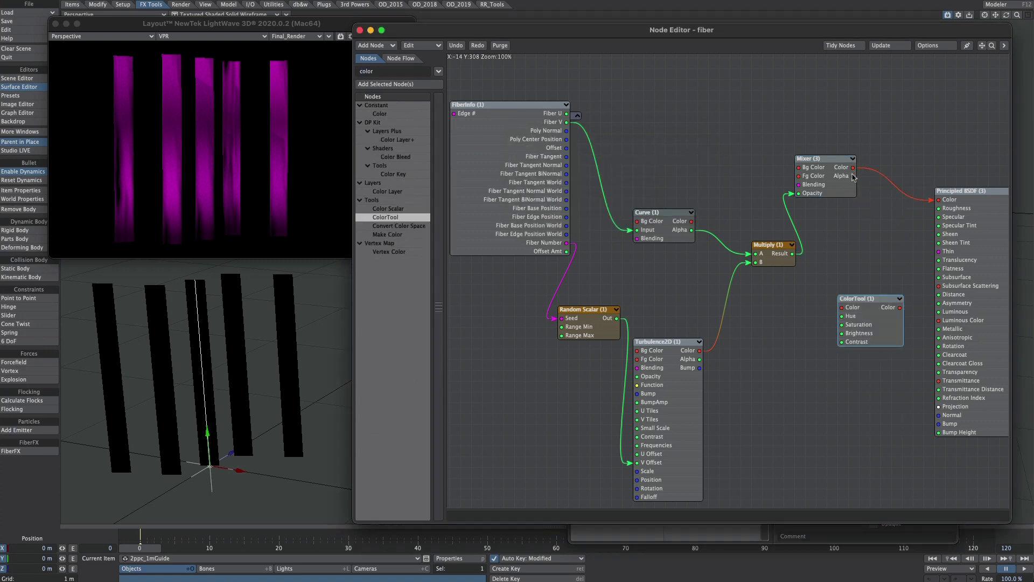
left_click_drag(852, 168, 938, 199)
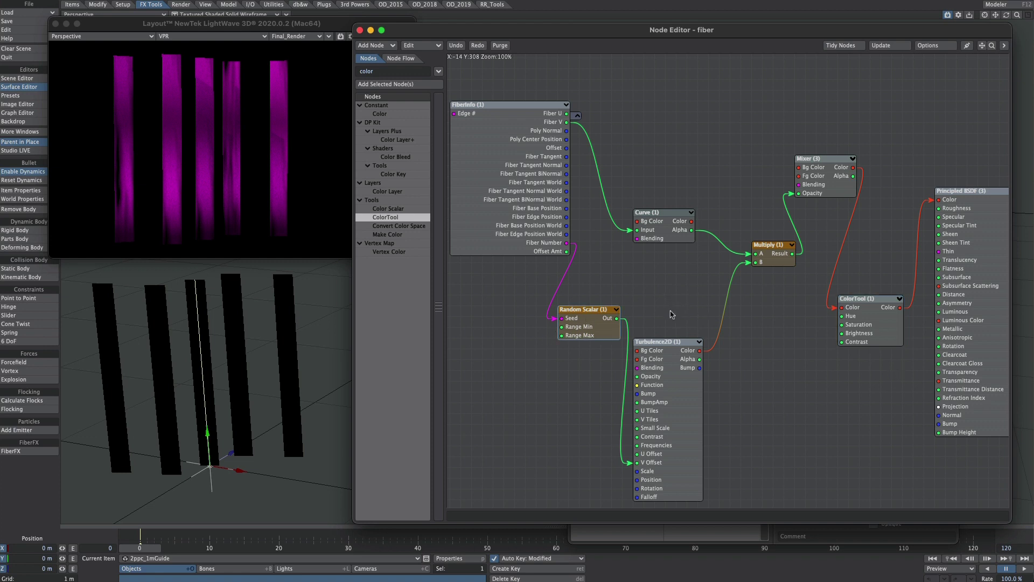
Step: Duplicate the Random Scalar node, connecting Fiber Number to the copy's Seed and its Out to ColorTool's Hue
key("super+c")
key("super+v")
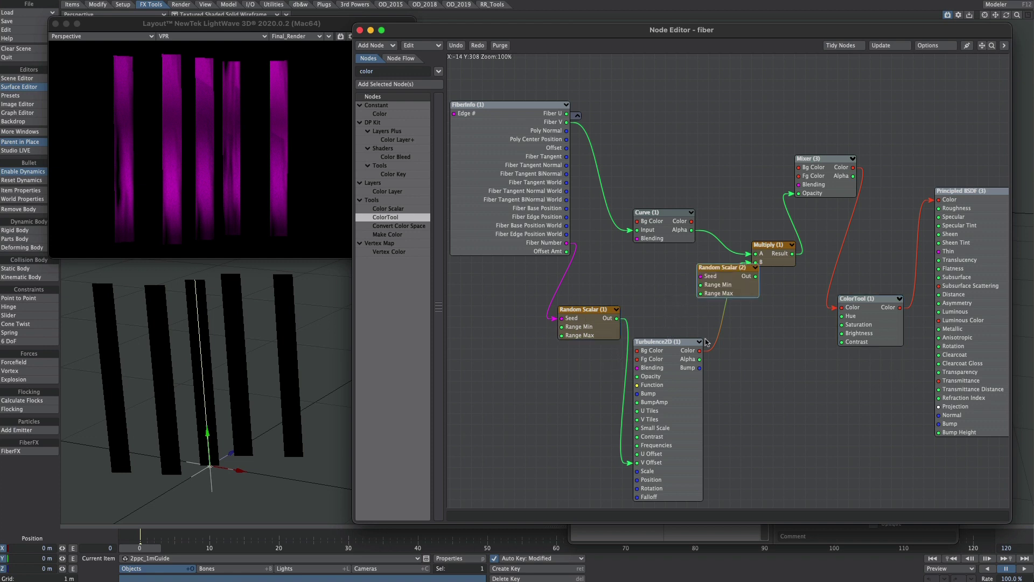
left_click_drag(717, 282, 769, 350)
left_click_drag(568, 242, 842, 316)
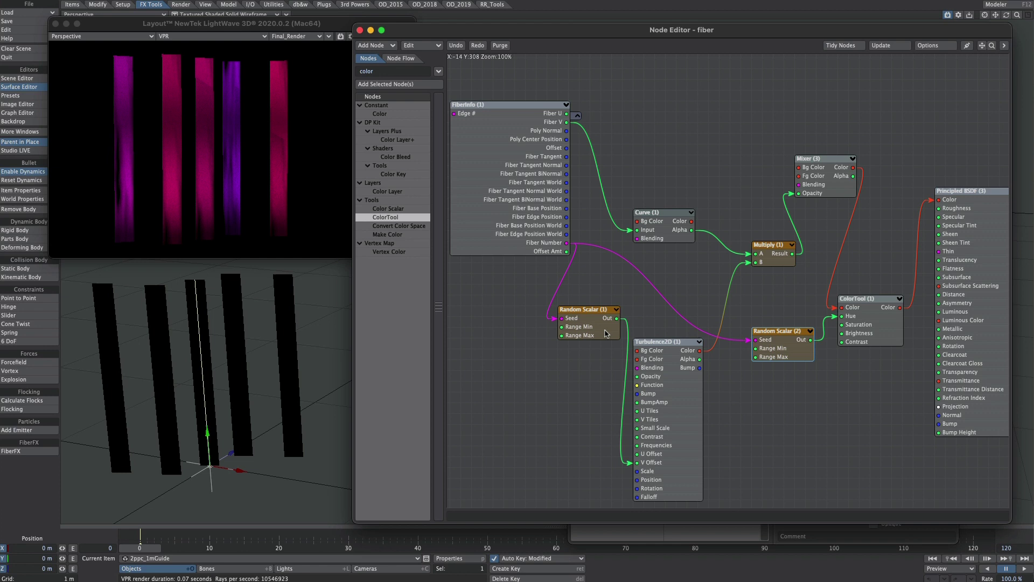
Step: Set the second Random Scalar's range from -3 to 3 and toggle Include Min and Include Max
double_click(773, 338)
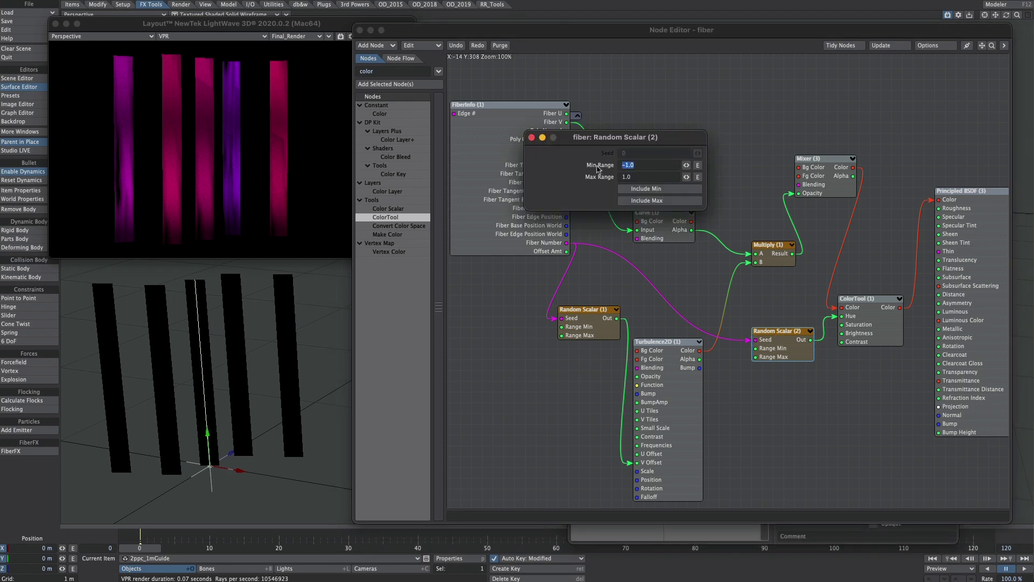
type("-3")
key("Tab")
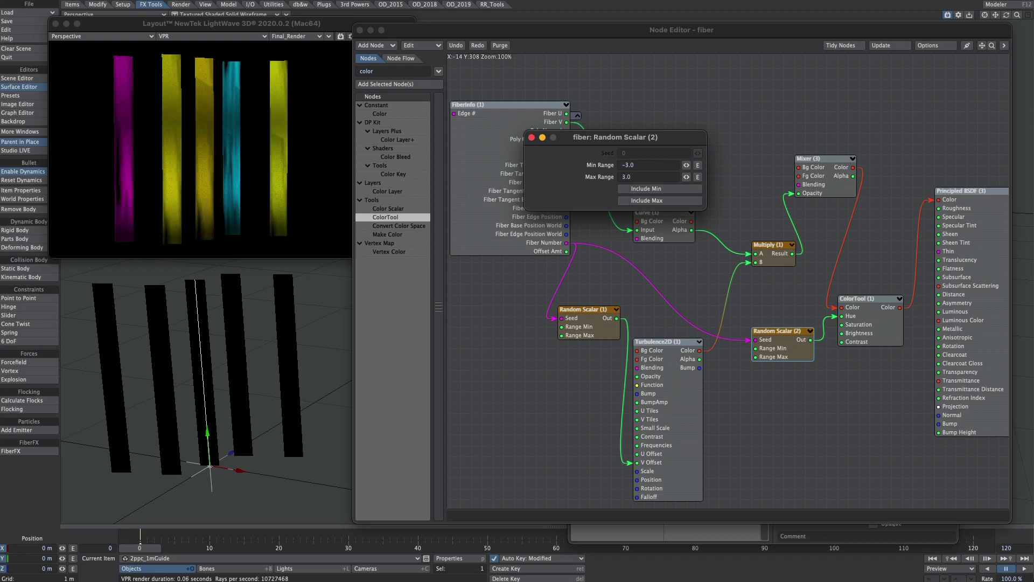
left_click(655, 189)
left_click(652, 202)
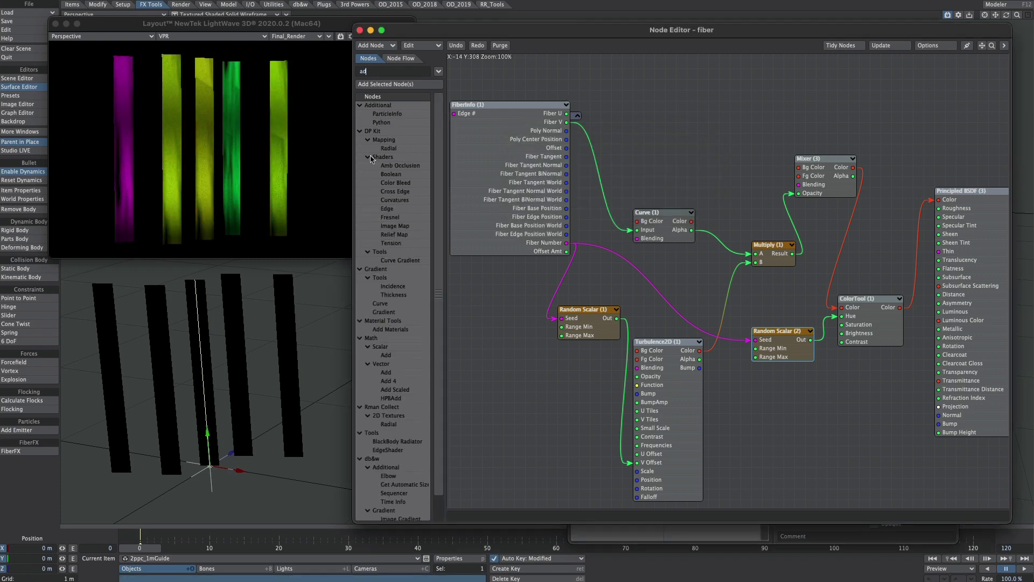
Step: Add a scalar Add node and wire it between Fiber Number and the second Random Scalar's Seed
type("dd")
double_click(386, 166)
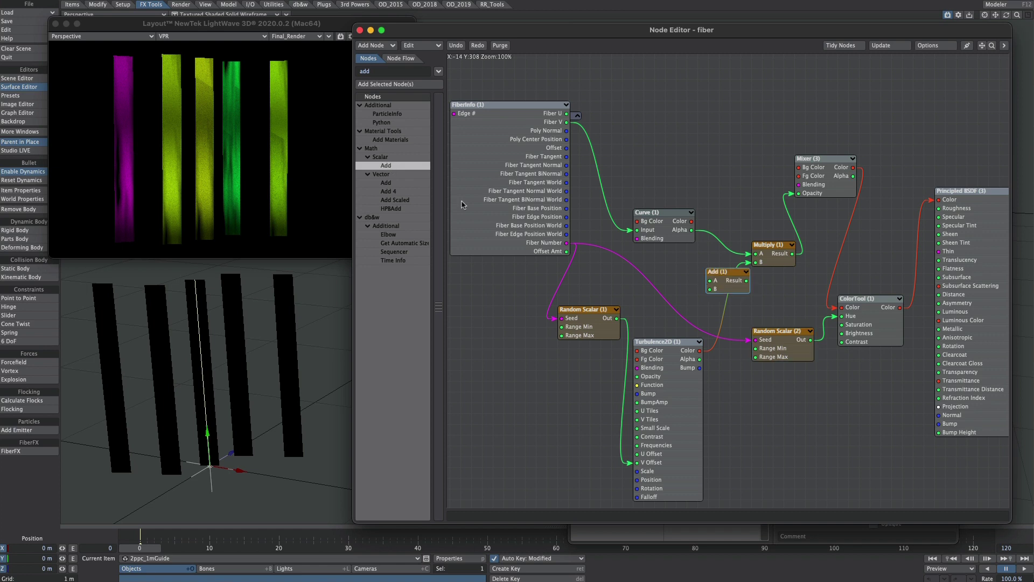
left_click_drag(569, 242, 756, 340)
Step: Enter 65656 as the Add node's B value, and scrub B to vary the fibers' random hues
double_click(695, 295)
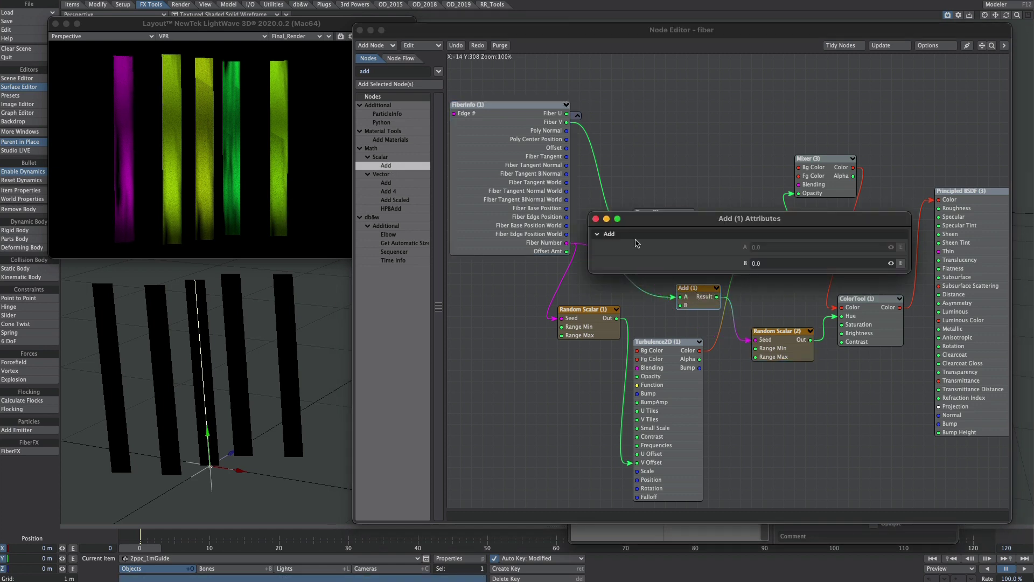
left_click(759, 262)
type("65656")
key("Return")
left_click_drag(891, 264, 845, 263)
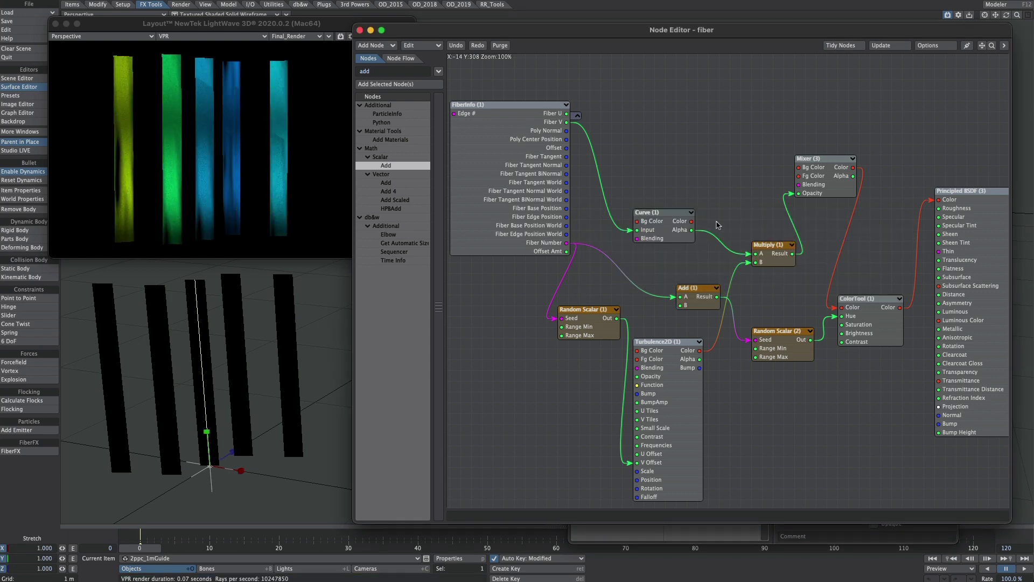
Step: Try clipping the fibers by wiring the Mixer node's Color output to Surface's Clip input
left_click_drag(982, 46, 761, 21)
left_click_drag(839, 232, 925, 167)
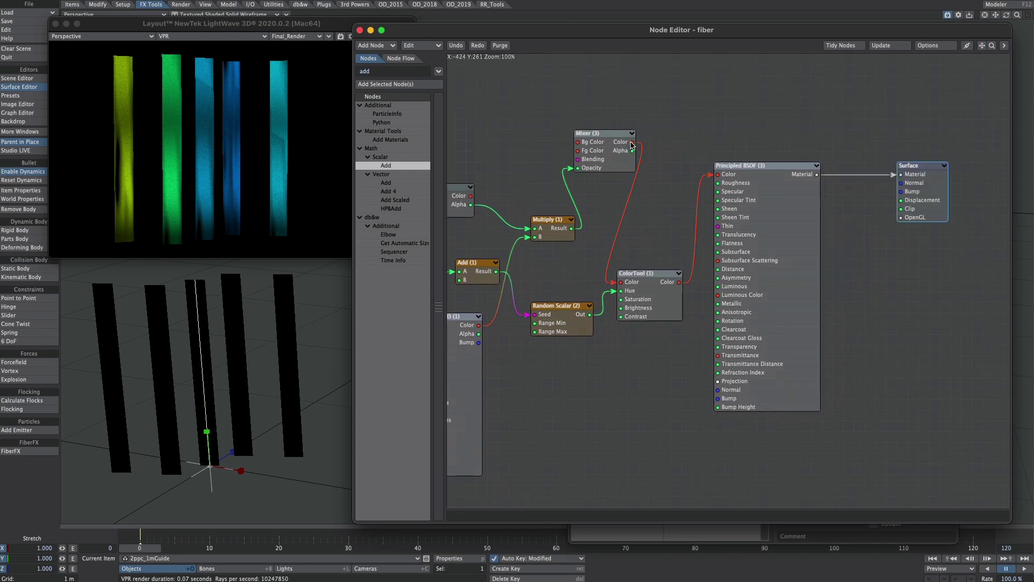
left_click_drag(632, 142, 900, 209)
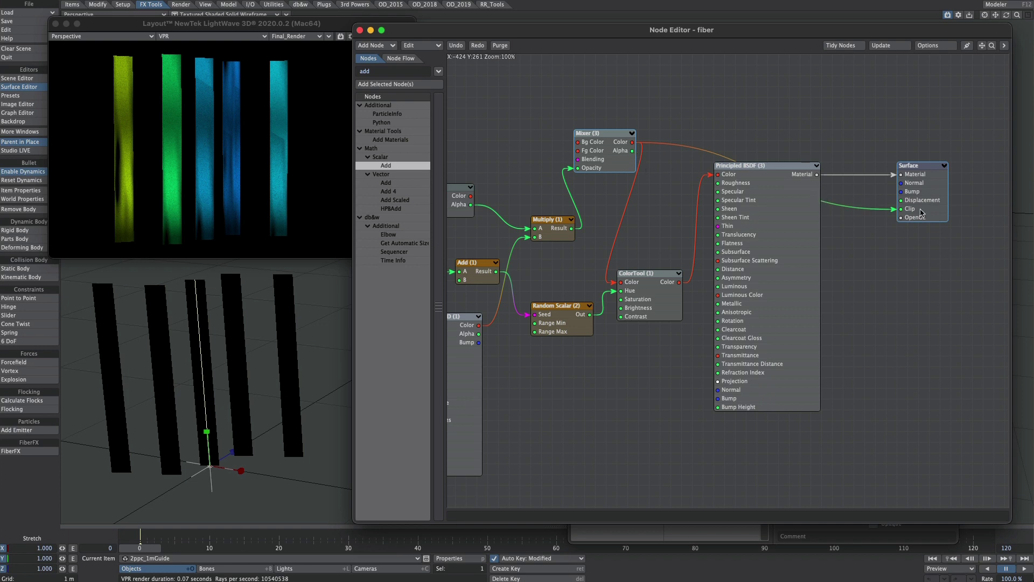
Step: Enable Visible to Camera in the basic properties of the EnvLight environment light
left_click(291, 568)
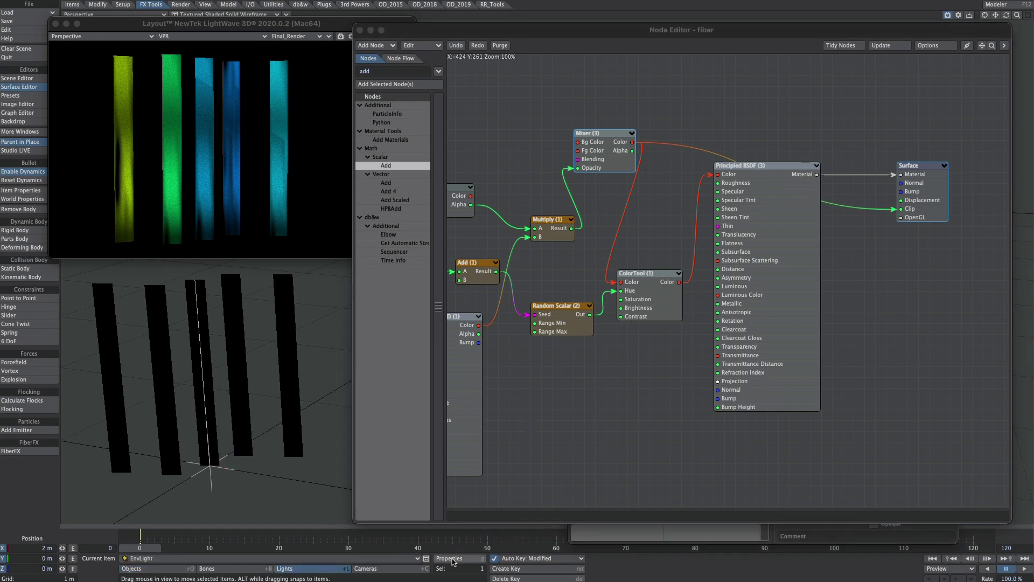
left_click(450, 558)
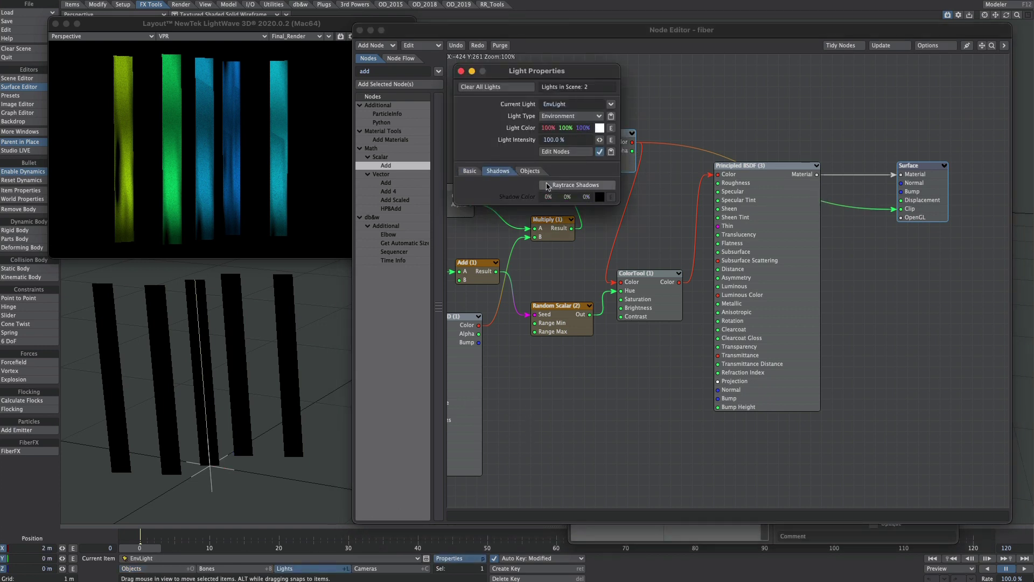
left_click(479, 172)
left_click(545, 197)
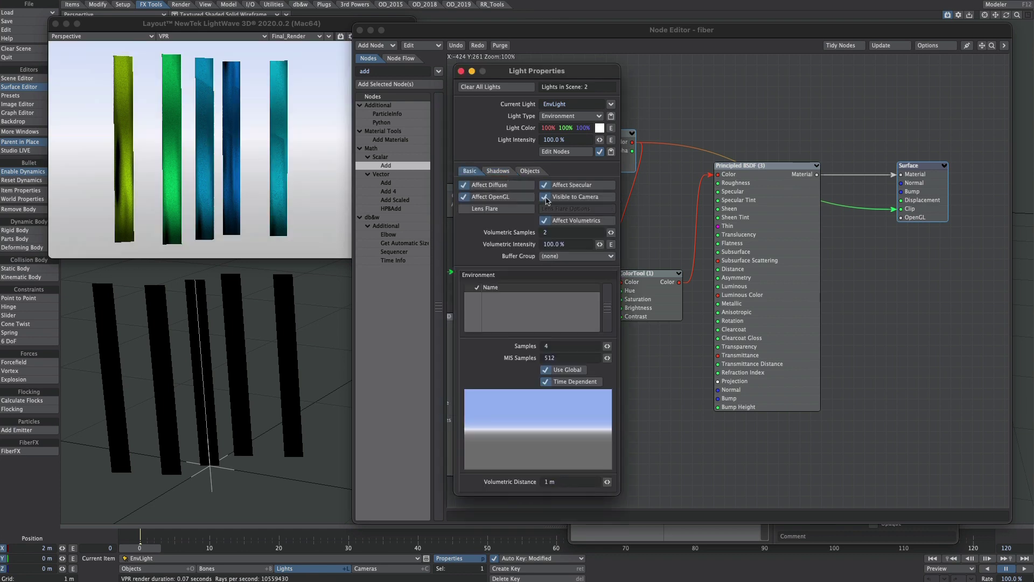
Step: Close the light properties and try moving Mixer's Color connection from Surface's Clip to Principled BSDF's Transparency
key("p")
left_click_drag(898, 209, 746, 344)
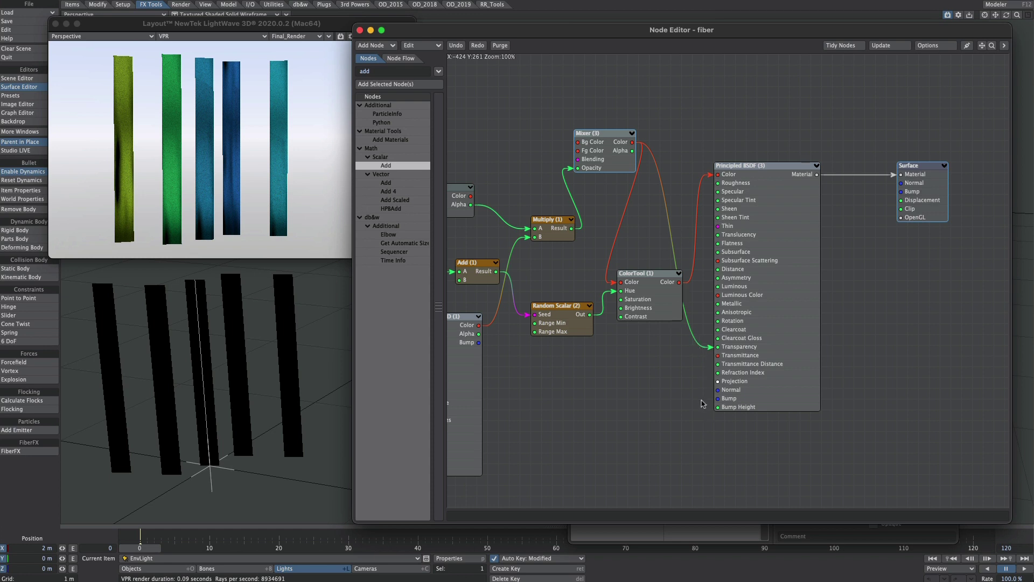
Step: In FiberFX, texture the guide object's Fiber Width with a Gradient layer using Fiber V as its input parameter
left_click(235, 157)
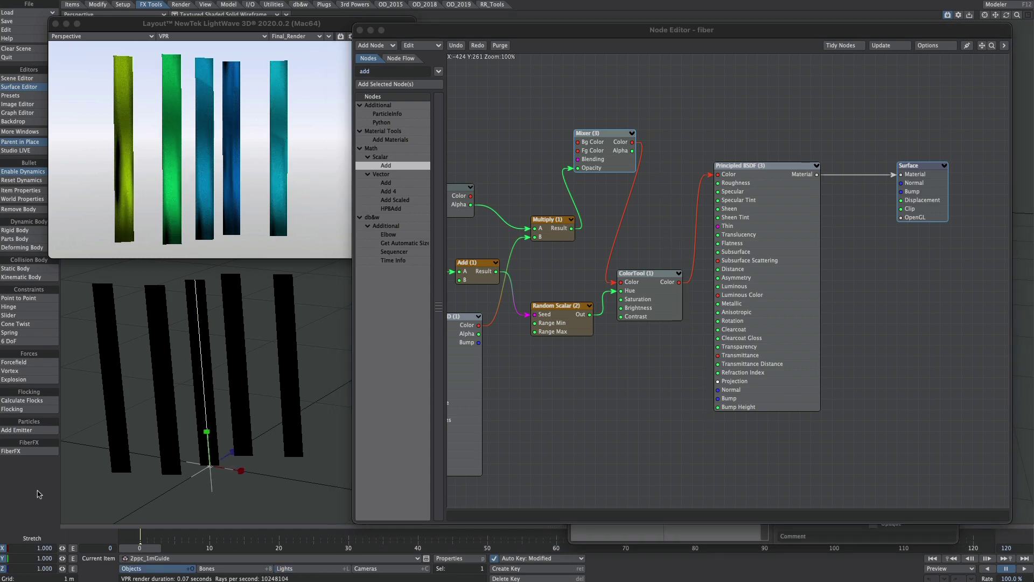
left_click(16, 453)
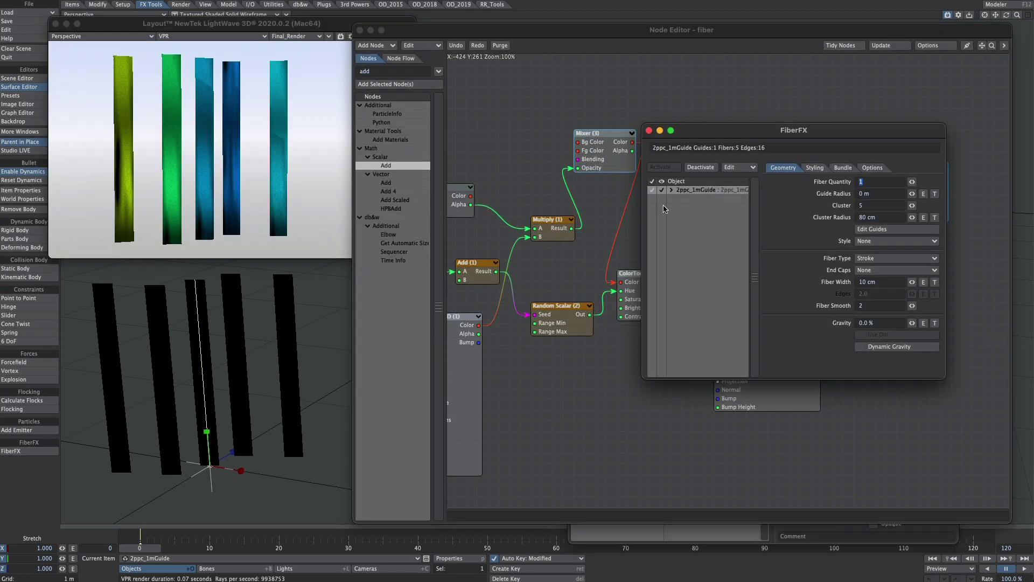
left_click(934, 282)
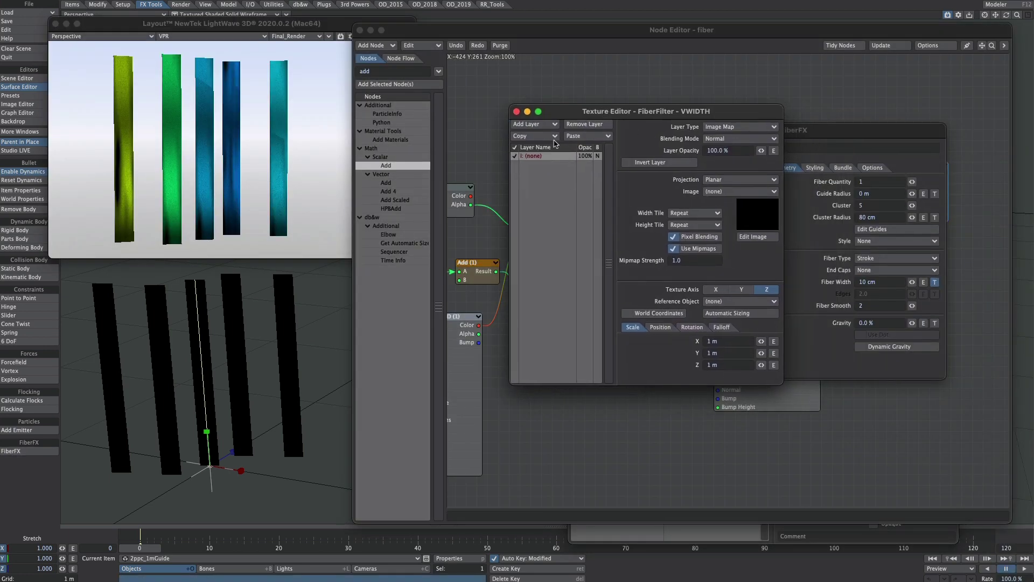
left_click(738, 126)
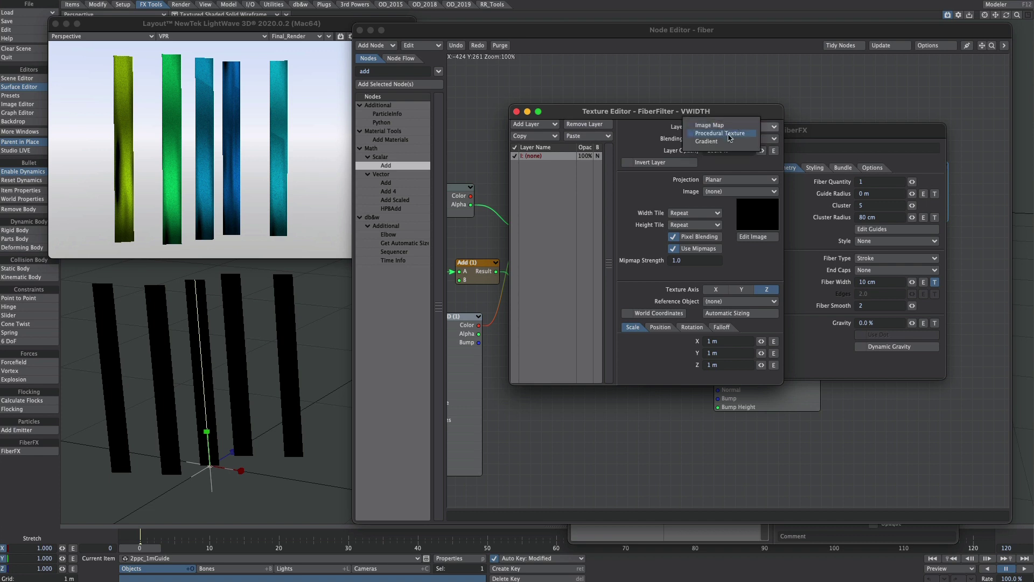
left_click(717, 141)
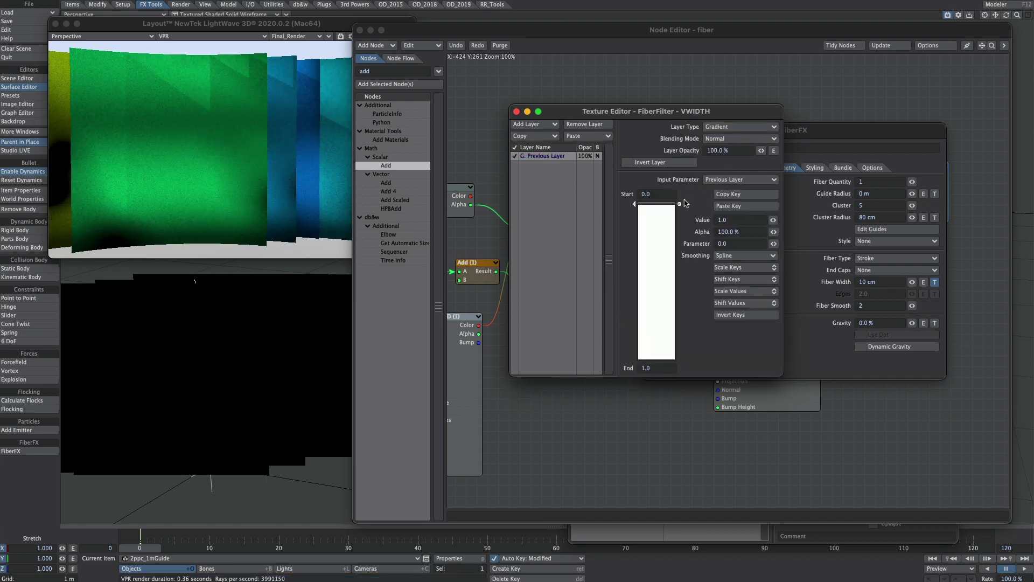
left_click(728, 183)
left_click(725, 189)
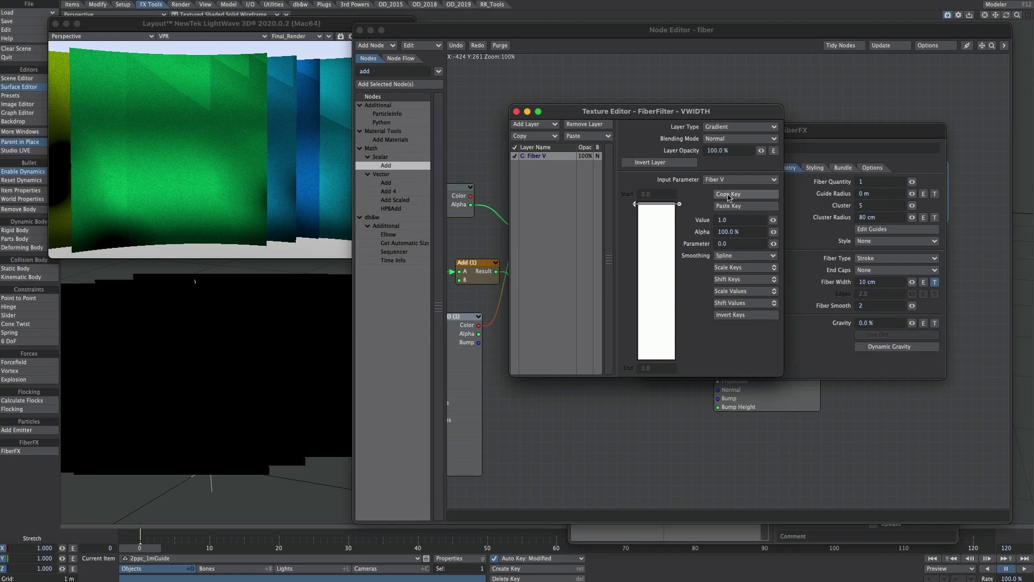
Step: Set the gradient's start key to a value of 0 and an alpha of 0%
type("0")
key("Tab")
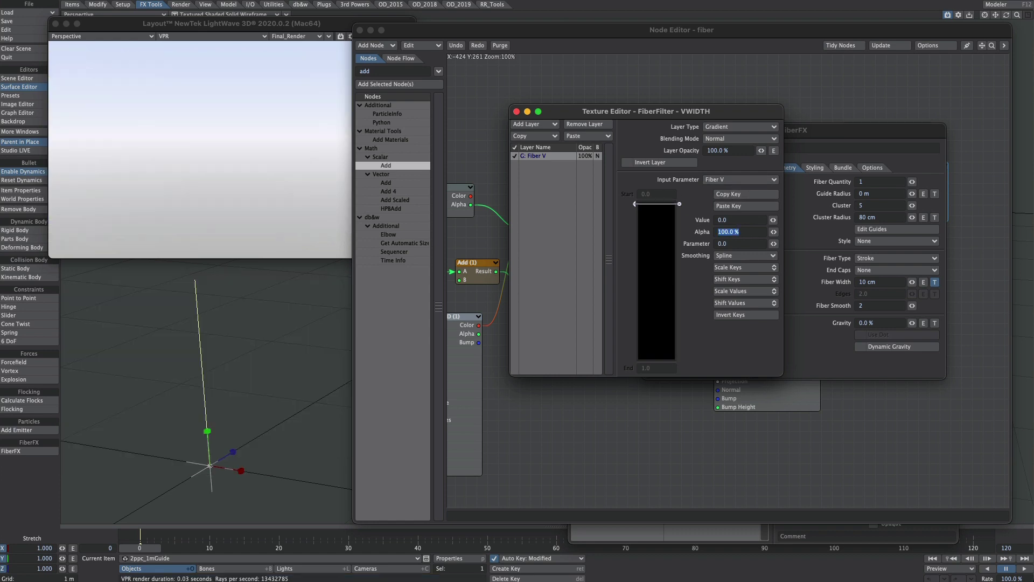
type("0")
key("Tab")
key("Return")
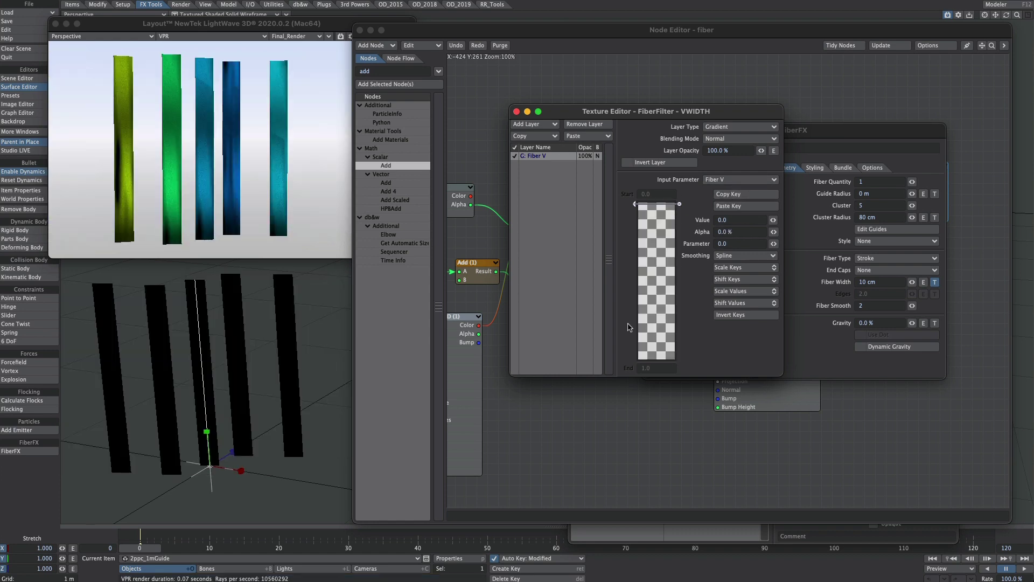
Step: Add a gradient key at parameter 1.0 with 100% alpha to taper the fibers
left_click_drag(648, 334, 643, 368)
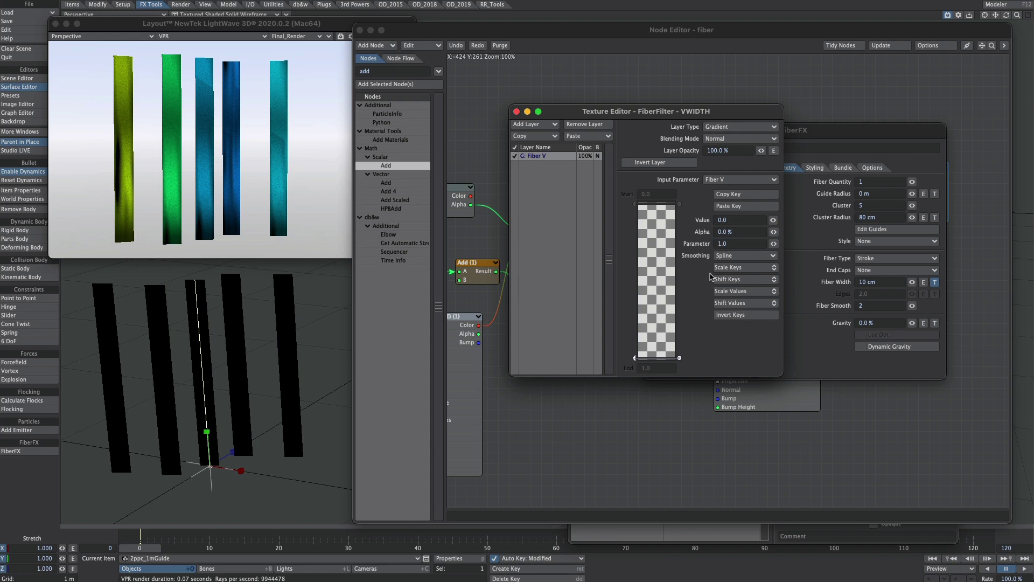
left_click(736, 231)
type("100")
key("Tab")
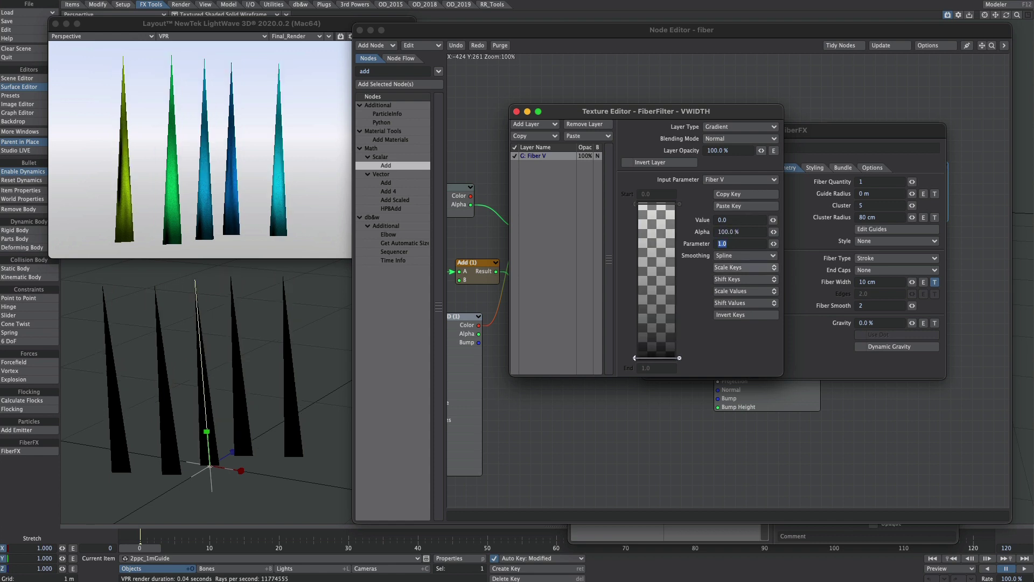
Step: Increase Fiber Width to 16.5 cm, add an intermediate gradient key with about 23% alpha, and shift it toward the end
left_click_drag(912, 282, 942, 281)
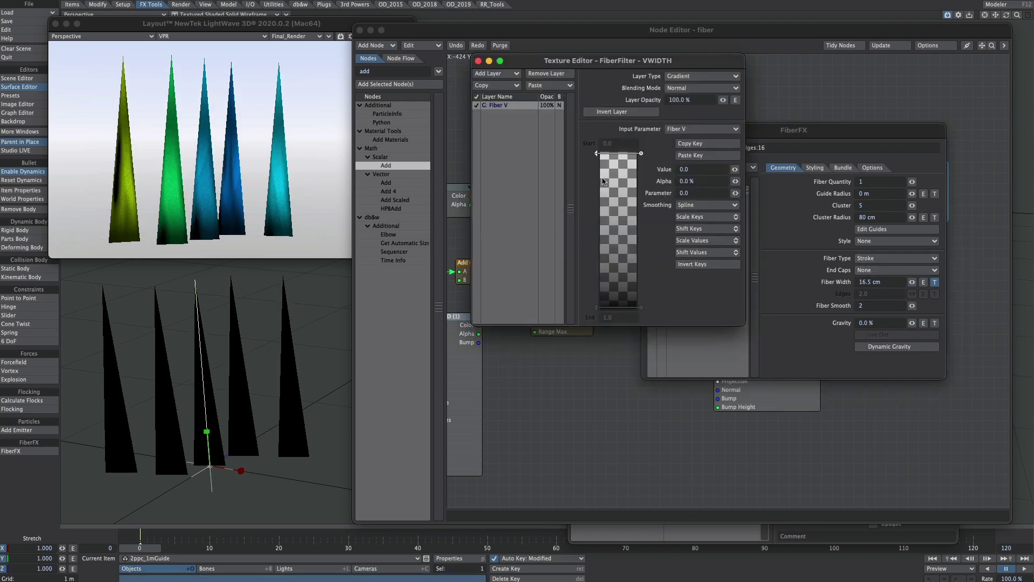
left_click(612, 187)
left_click_drag(596, 188, 591, 270)
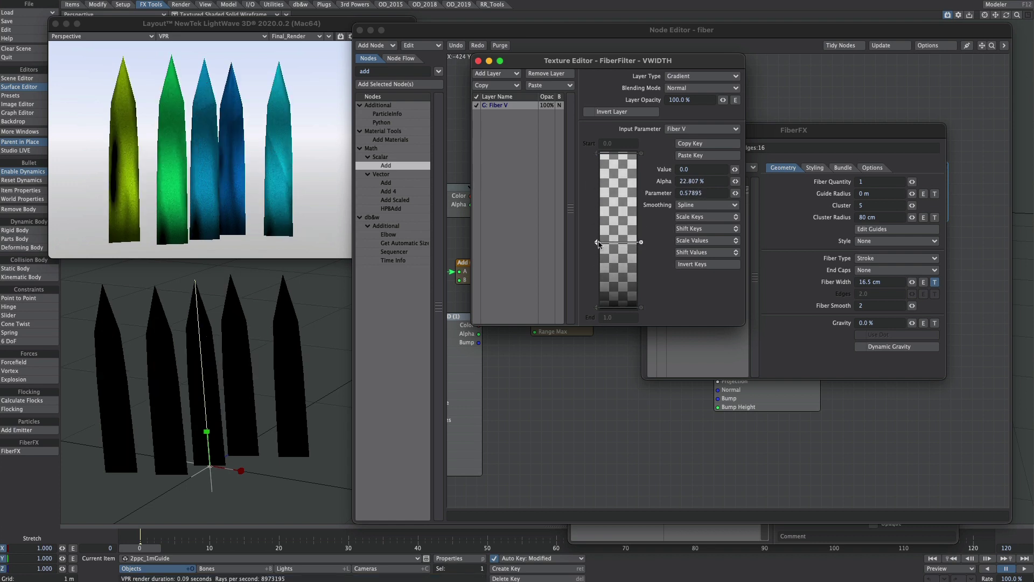
Step: Raise the FiberFX Cluster count to 9 and set Random Length to 80%
left_click(785, 135)
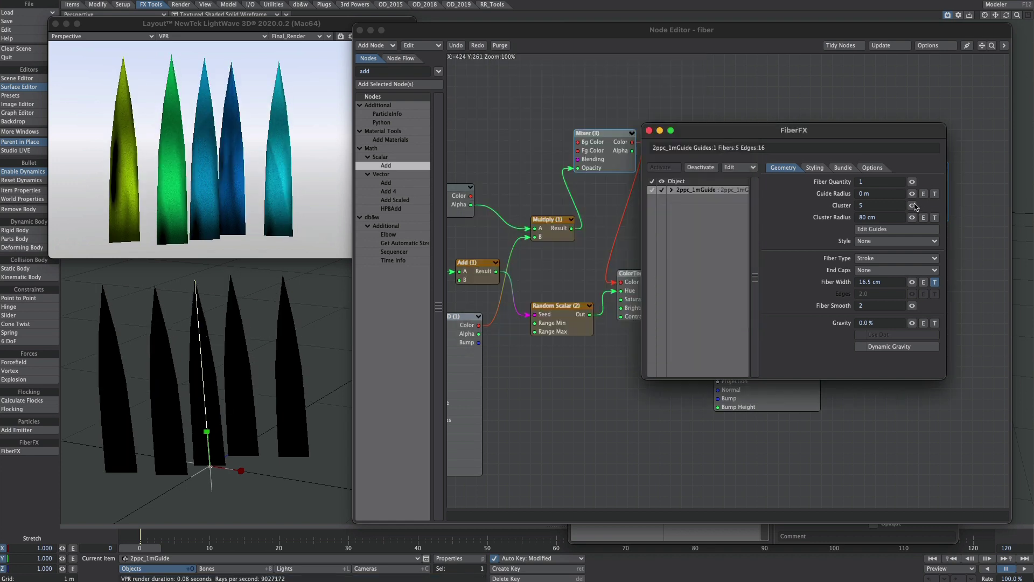
left_click_drag(912, 205, 914, 217)
left_click(814, 167)
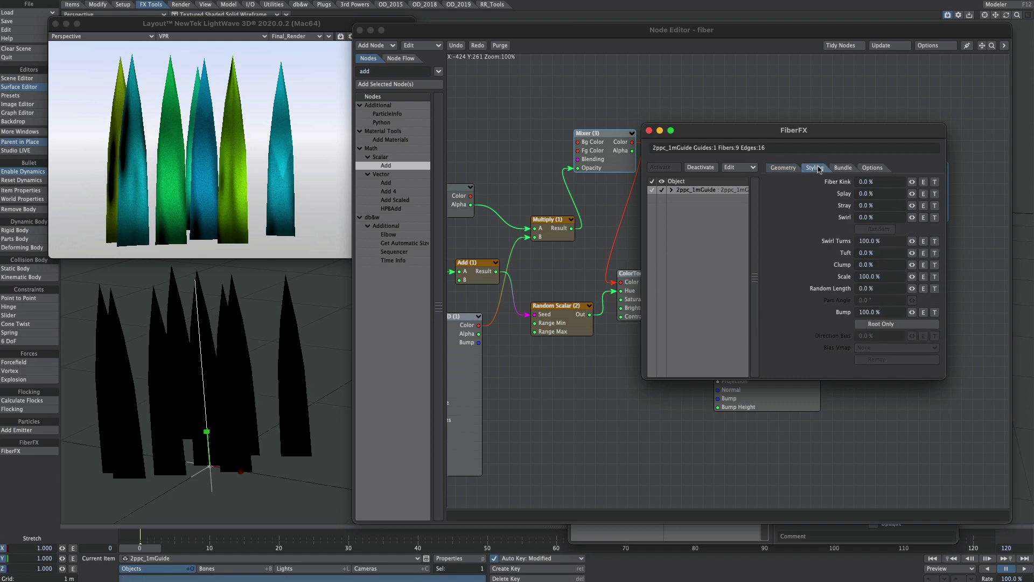
left_click(874, 288)
type("80")
key("Tab")
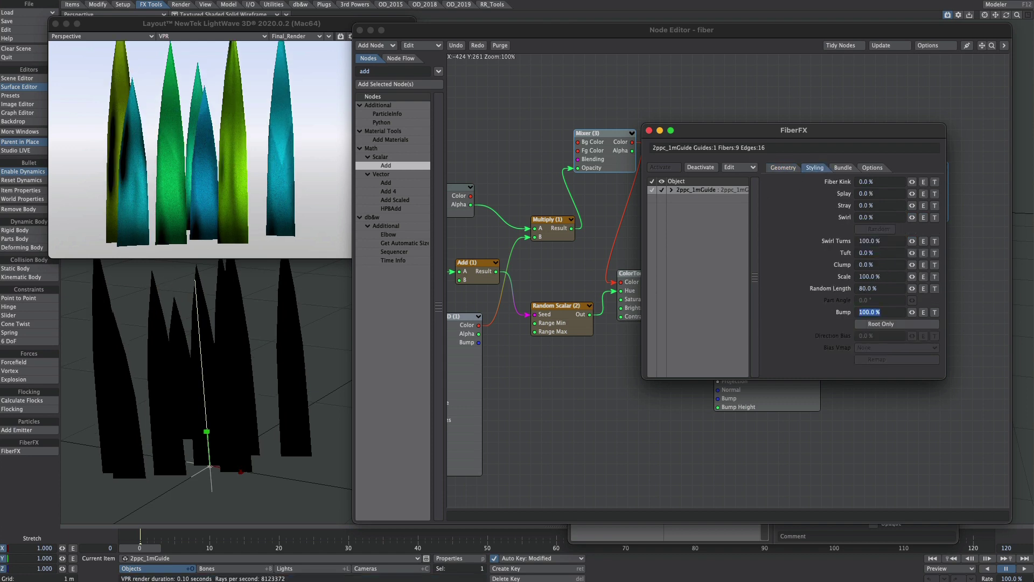
Step: Set Swirl to 8% with Random enabled and Swirl Turns to 20%
left_click_drag(913, 217, 916, 219)
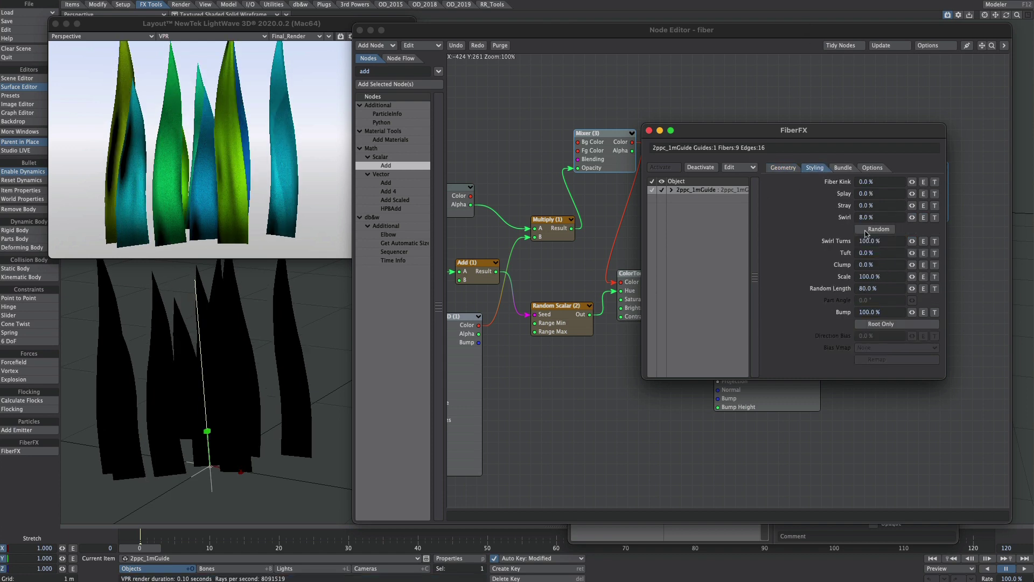
left_click(870, 241)
type("20")
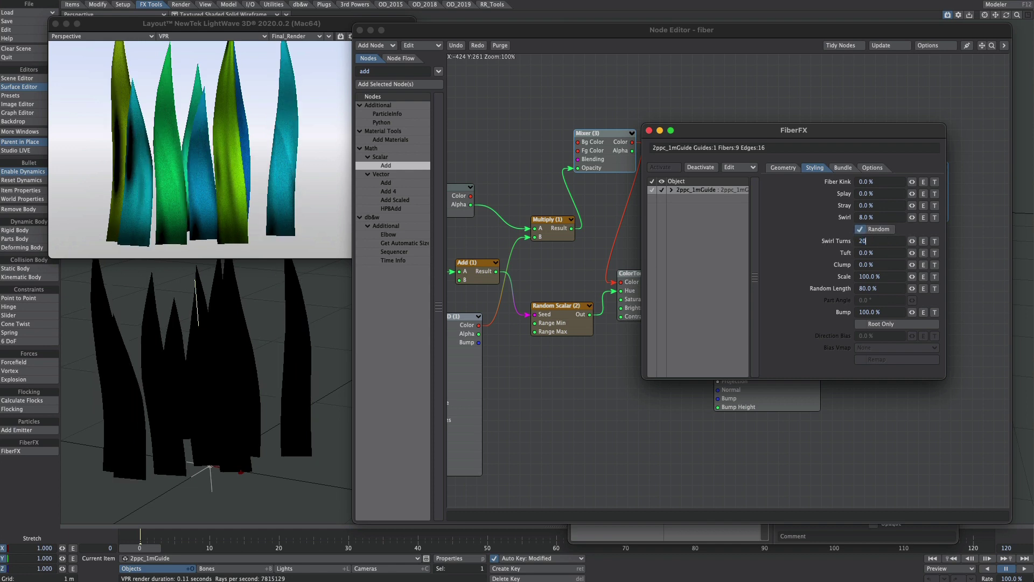
key("Tab")
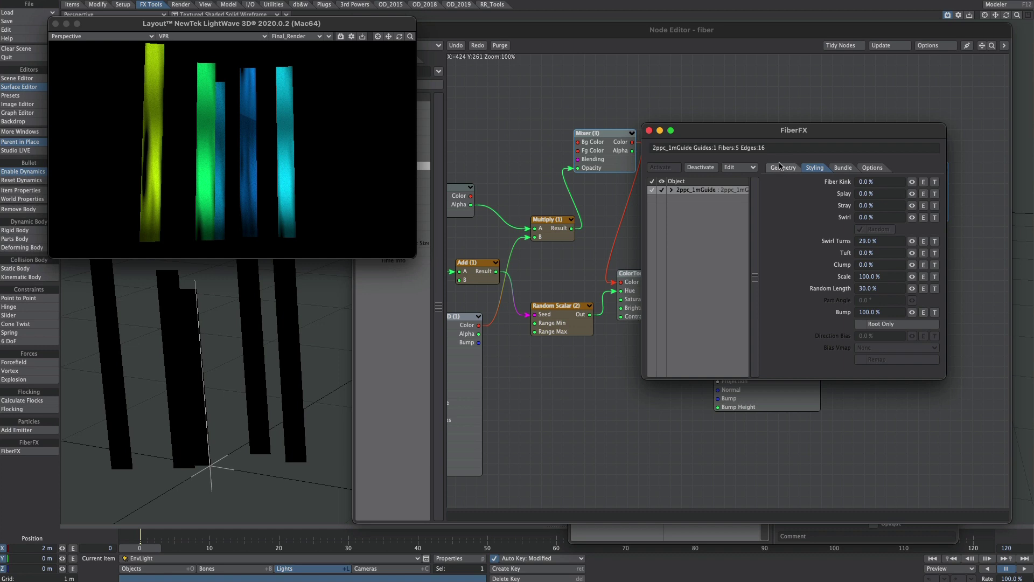
Step: Show the FiberFX geometry settings and move the FiberFX window clear of the node editor, beneath the render preview
left_click(778, 168)
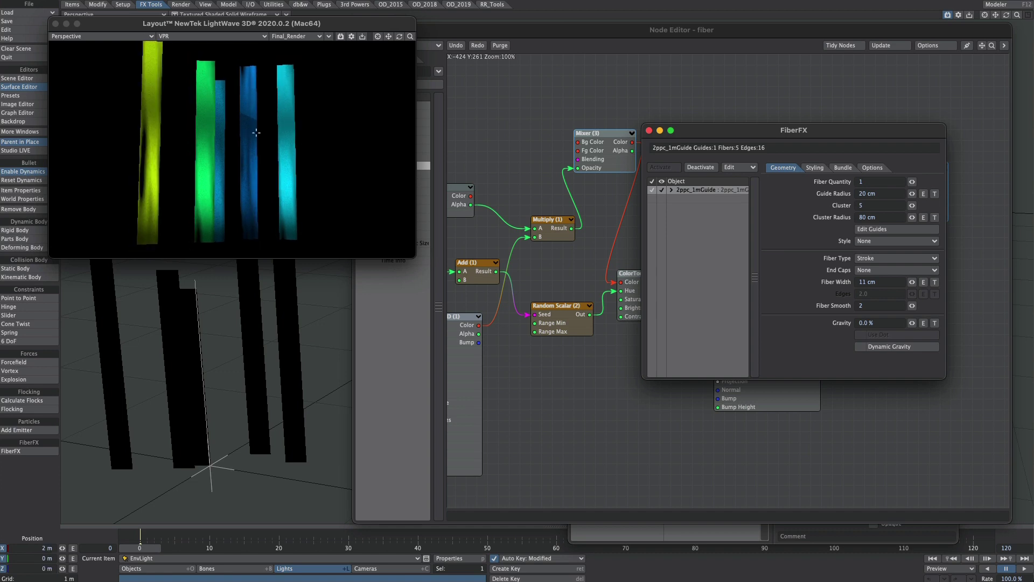
left_click_drag(794, 131, 190, 267)
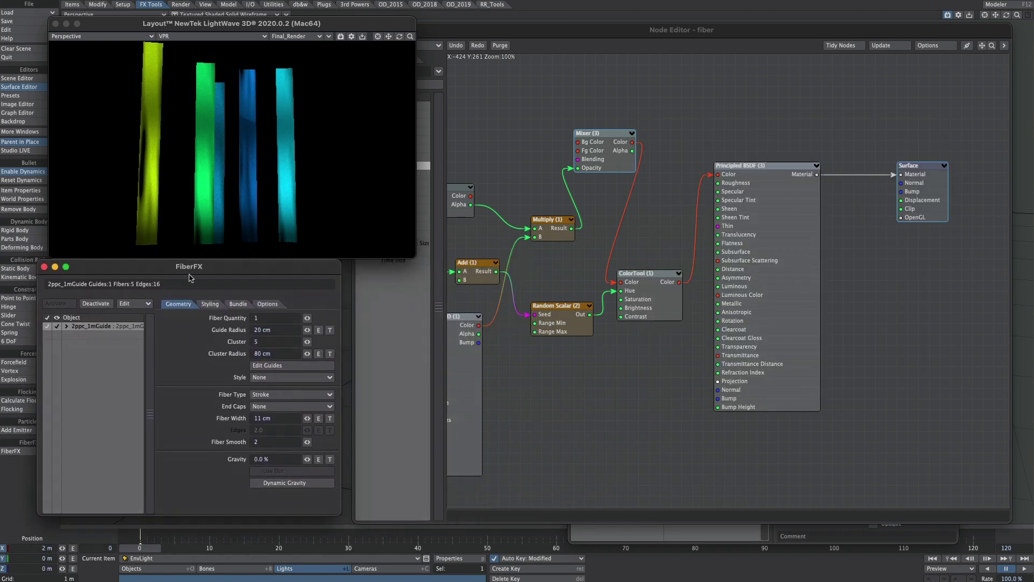
Step: Filter the node list for "image" and delete all the nodes between FiberInfo and Principled BSDF
left_click_drag(981, 47, 1018, 37)
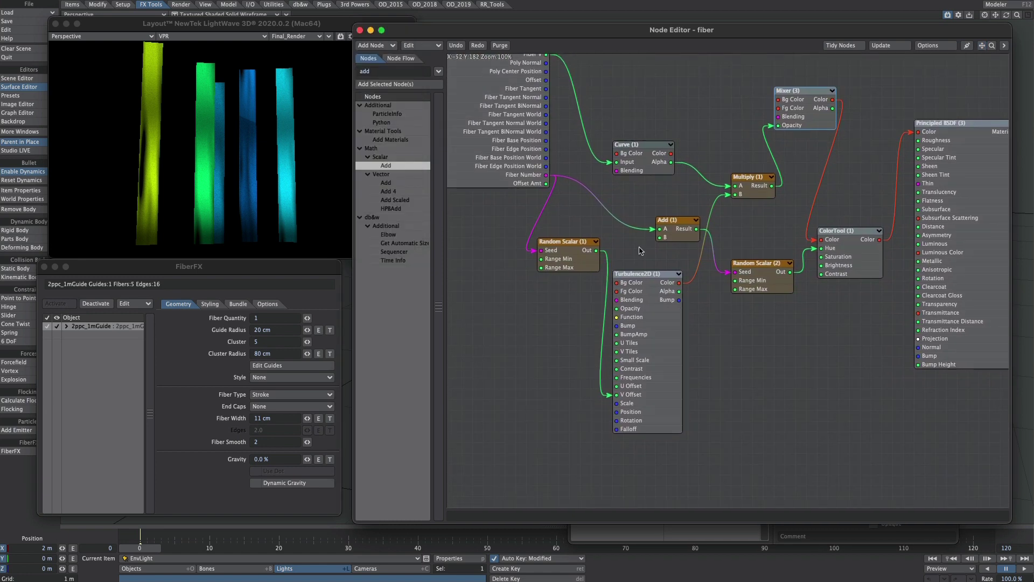
left_click_drag(376, 70, 352, 69)
type("image")
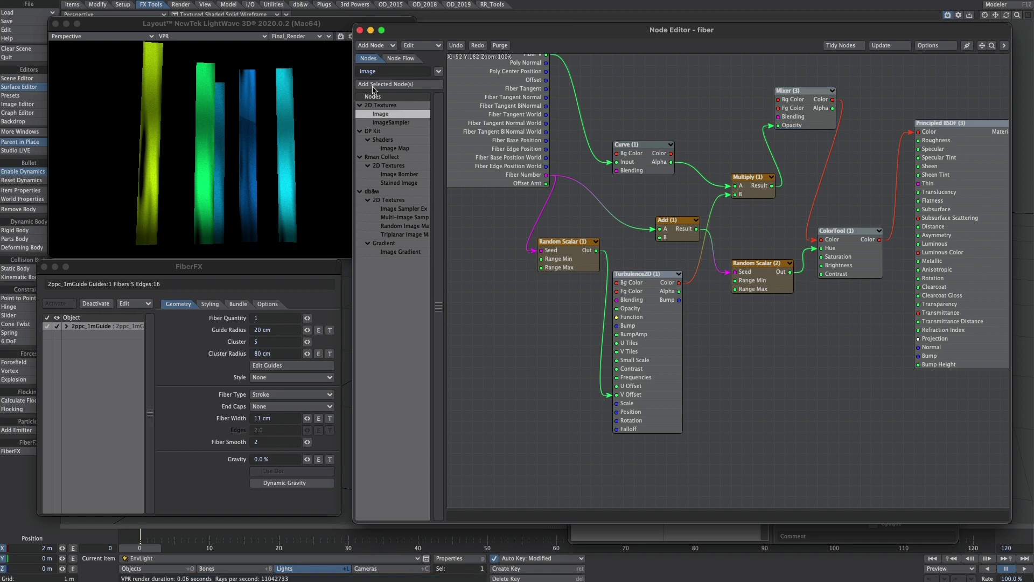
left_click_drag(855, 85, 575, 445)
key("Delete")
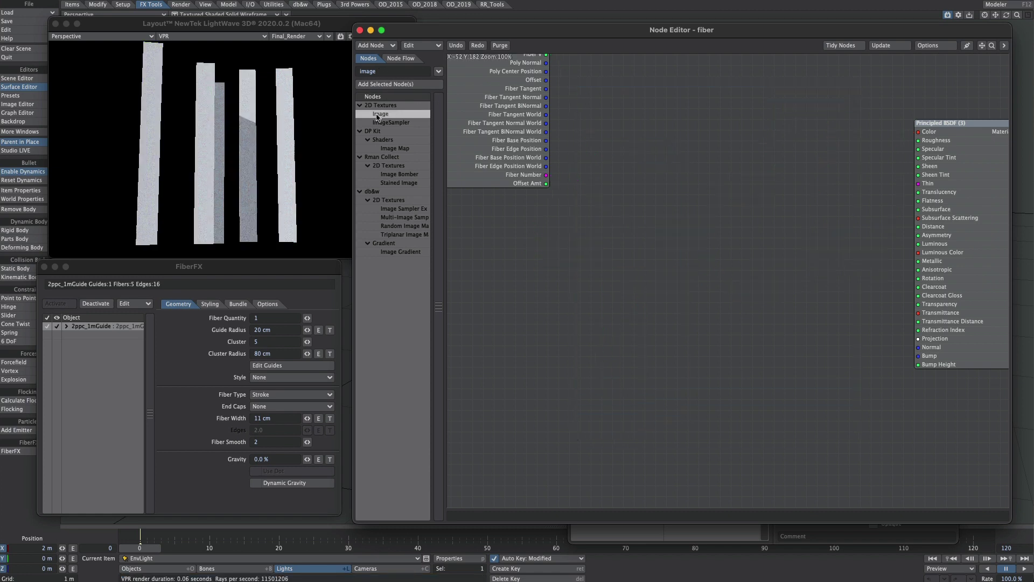
Step: Add an Image node using rope_albdo.jpg and wire its Color output to Principled BSDF's Color
double_click(380, 113)
double_click(722, 274)
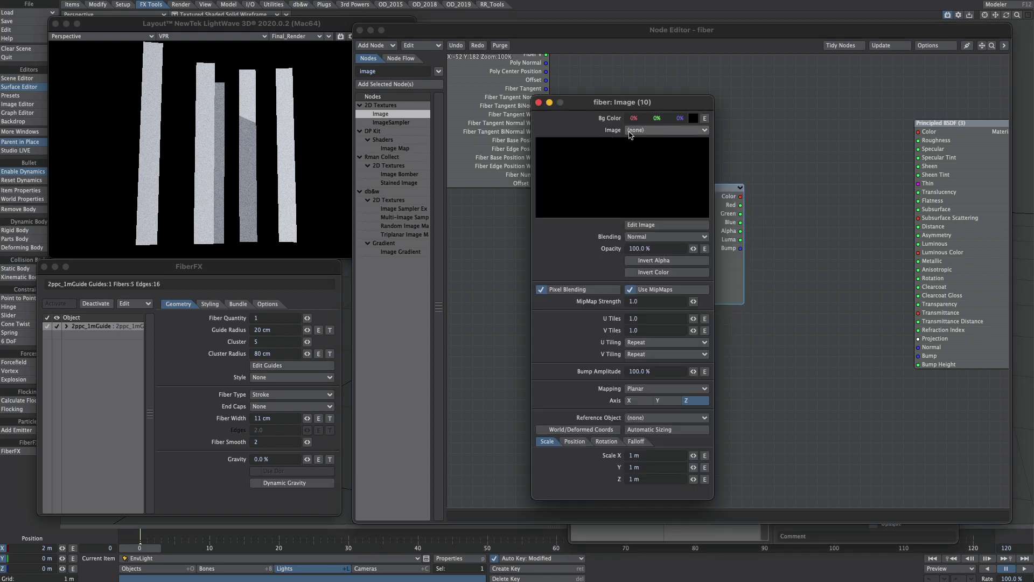
left_click(645, 133)
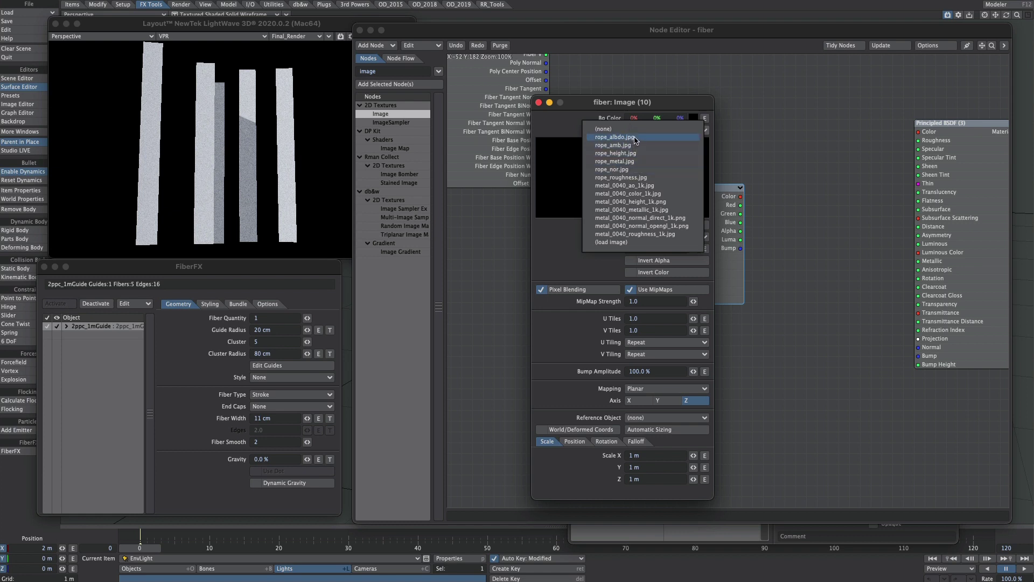
left_click(636, 138)
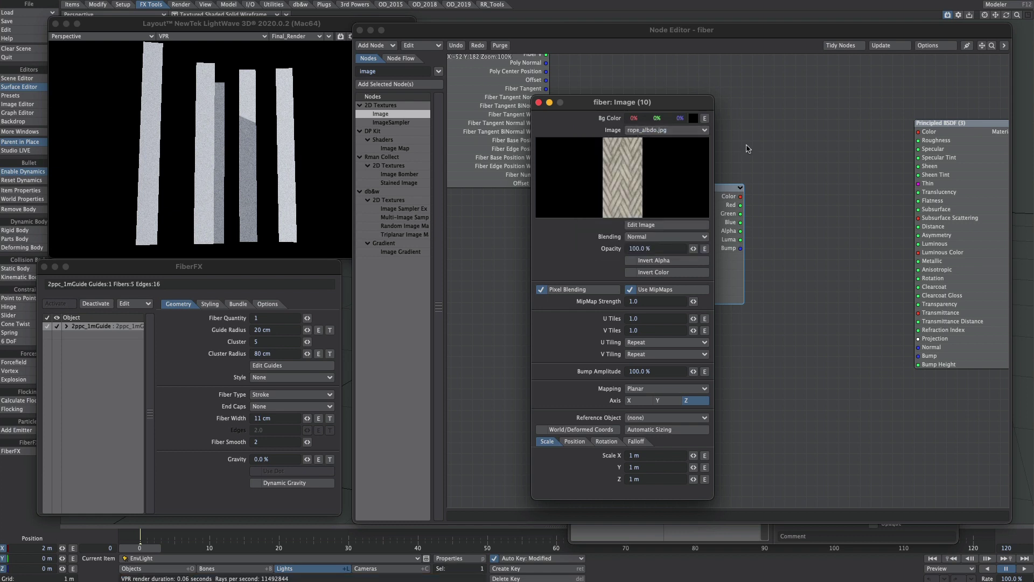
left_click_drag(741, 196, 918, 131)
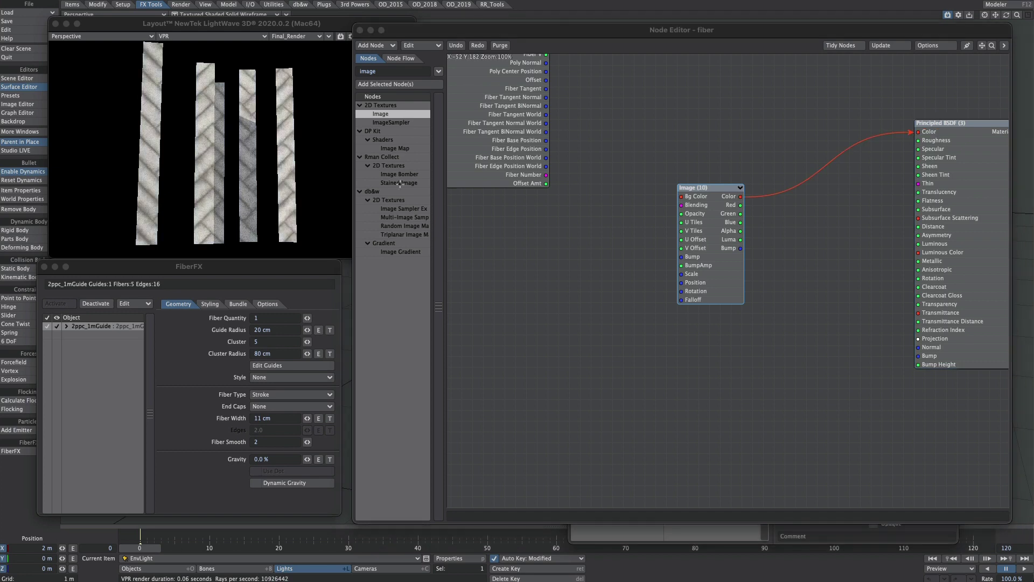
Step: Set the rope_albdo.jpg image node's Mapping to Object UV and close its settings
double_click(702, 237)
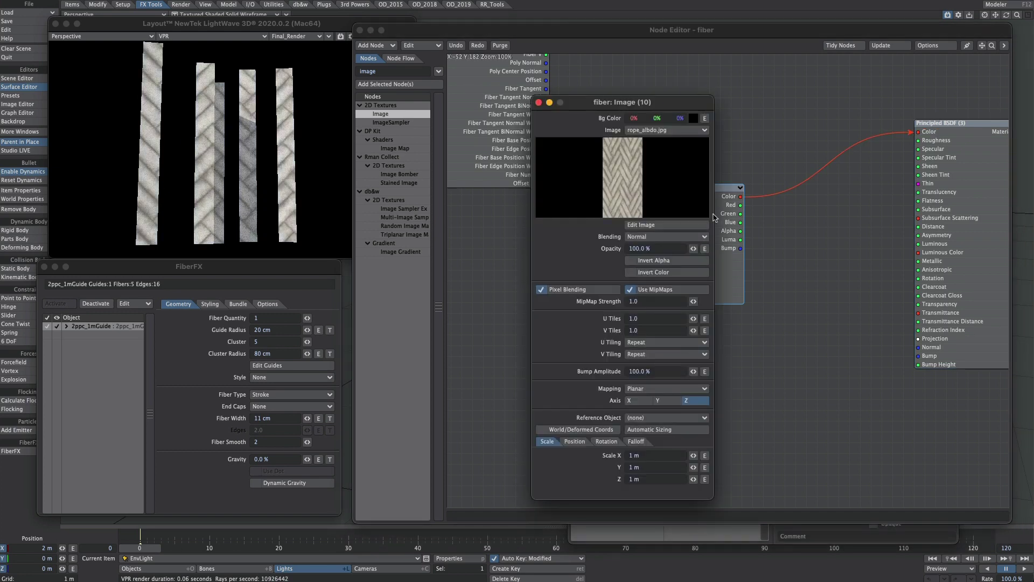
left_click(635, 389)
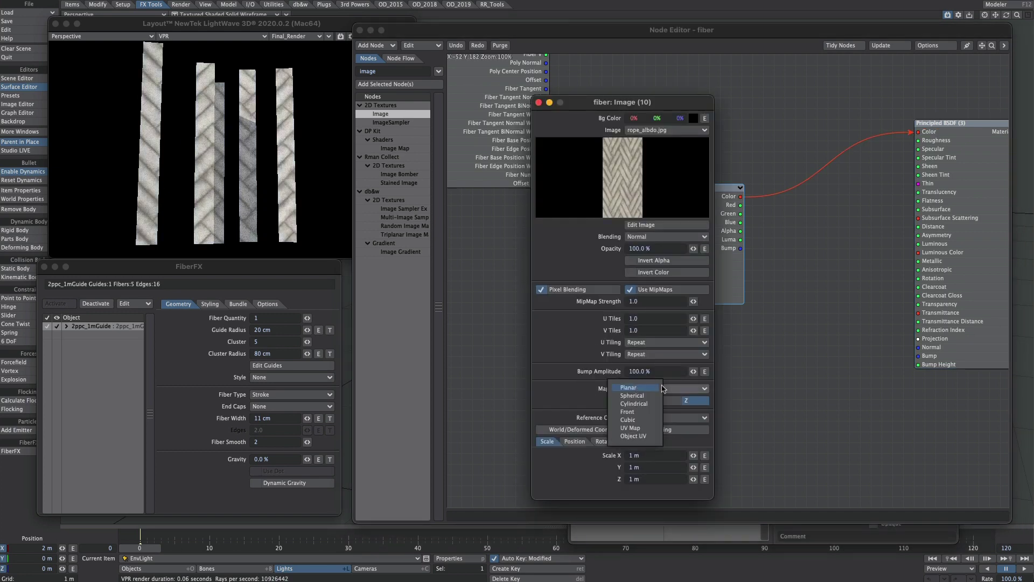
left_click(647, 437)
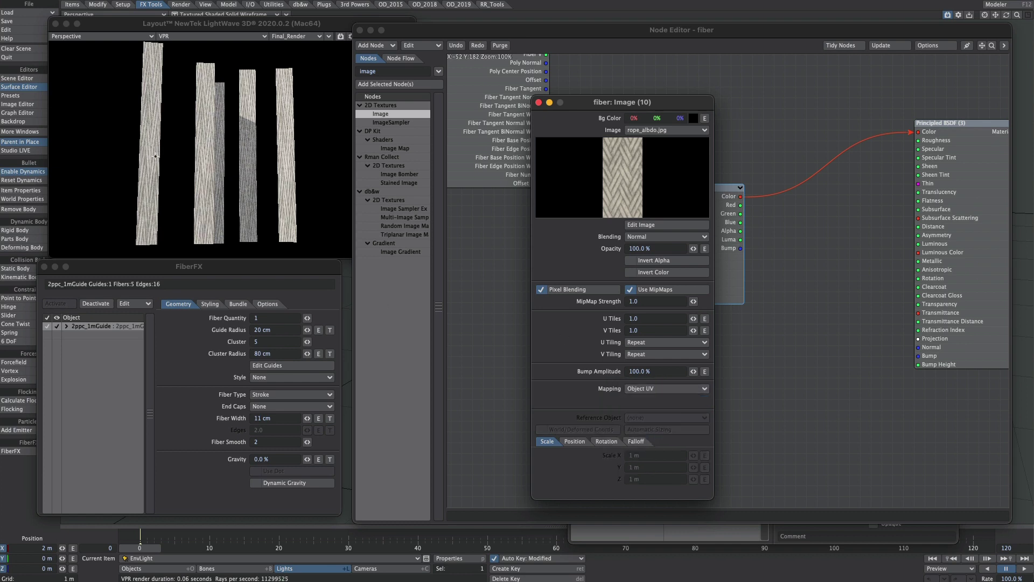
left_click(538, 103)
Step: Add a constant Scalar node, wire it to the rope image's V Tiles and set its value to 3
right_click(512, 240)
mouse_move(505, 273)
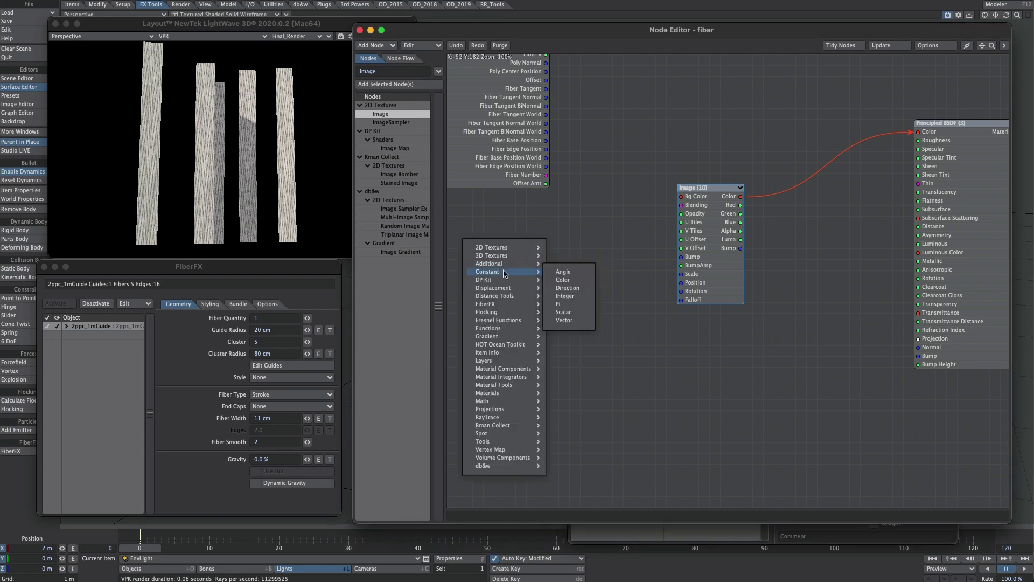
left_click(563, 312)
left_click_drag(754, 283, 681, 231)
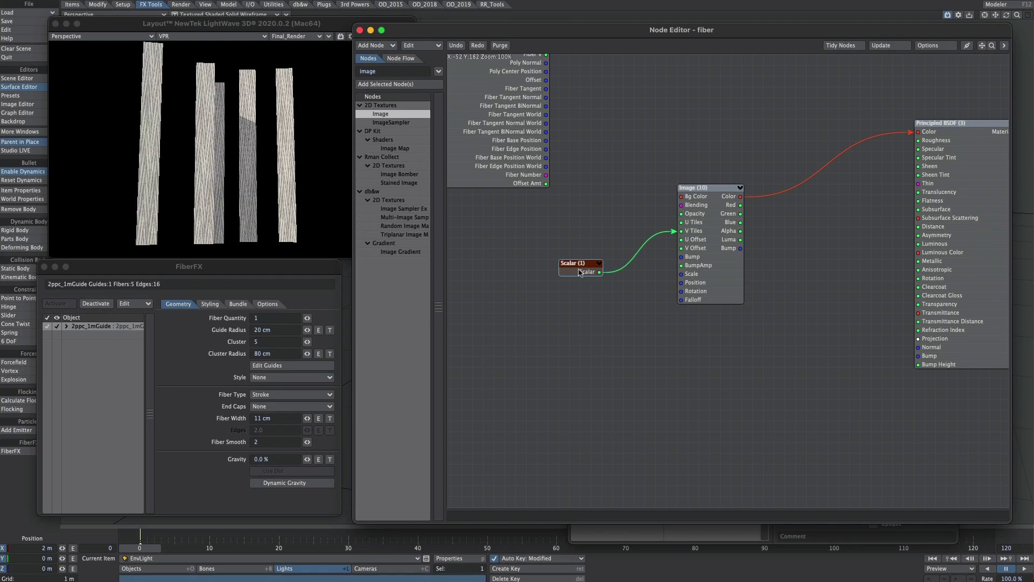
double_click(578, 267)
left_click_drag(645, 118, 620, 118)
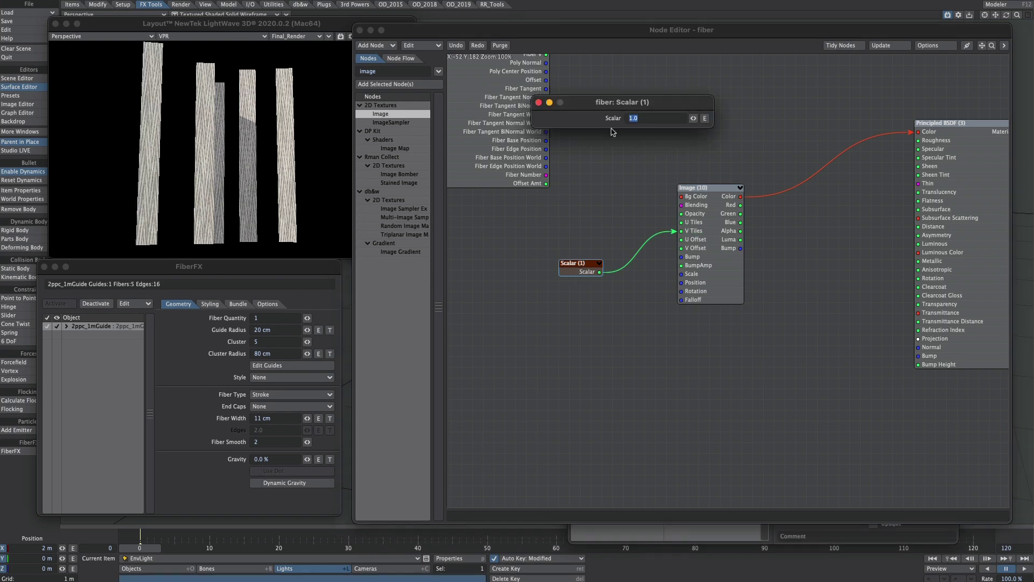
type("3")
key("Return")
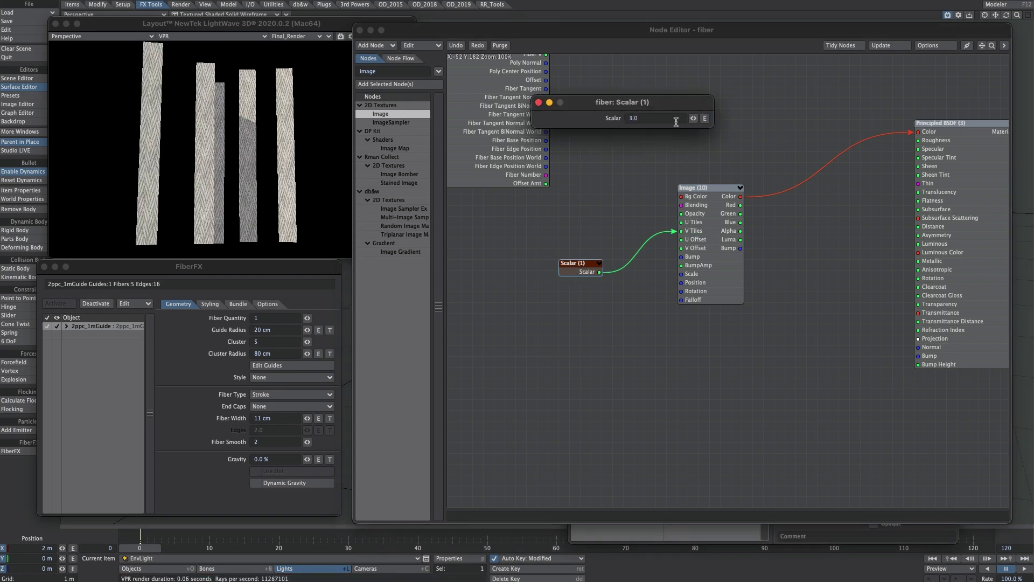
Step: Change the Fiber Type to Solid in the FiberFX geometry settings and return to the node editor
left_click_drag(128, 203, 161, 207, "alt")
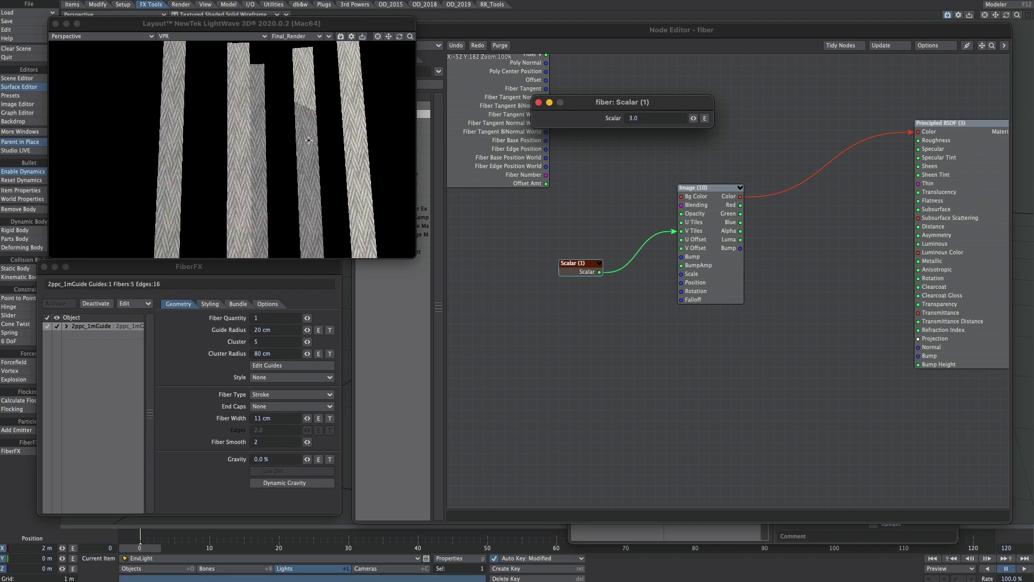
left_click(195, 414)
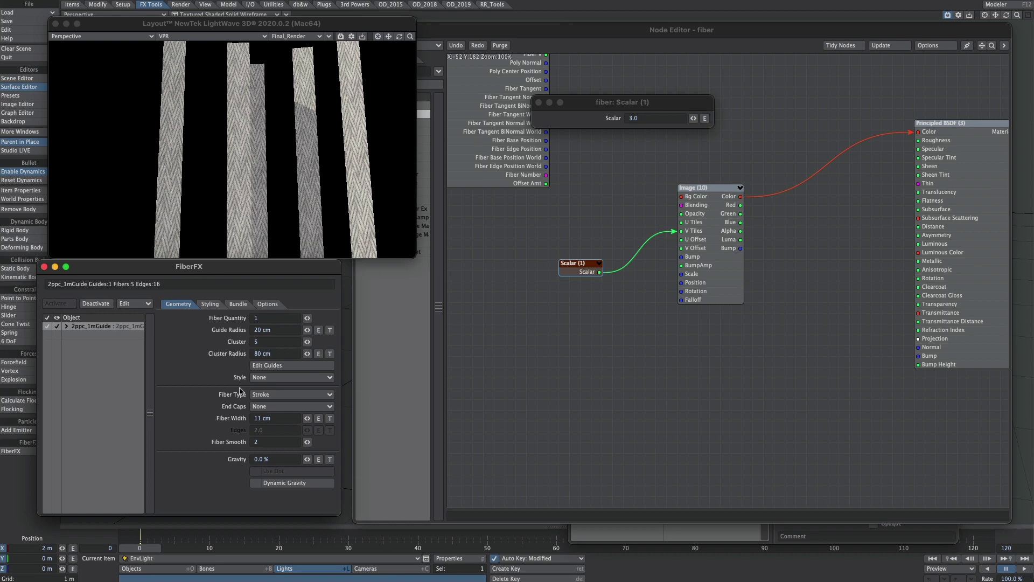
left_click(264, 394)
left_click(264, 403)
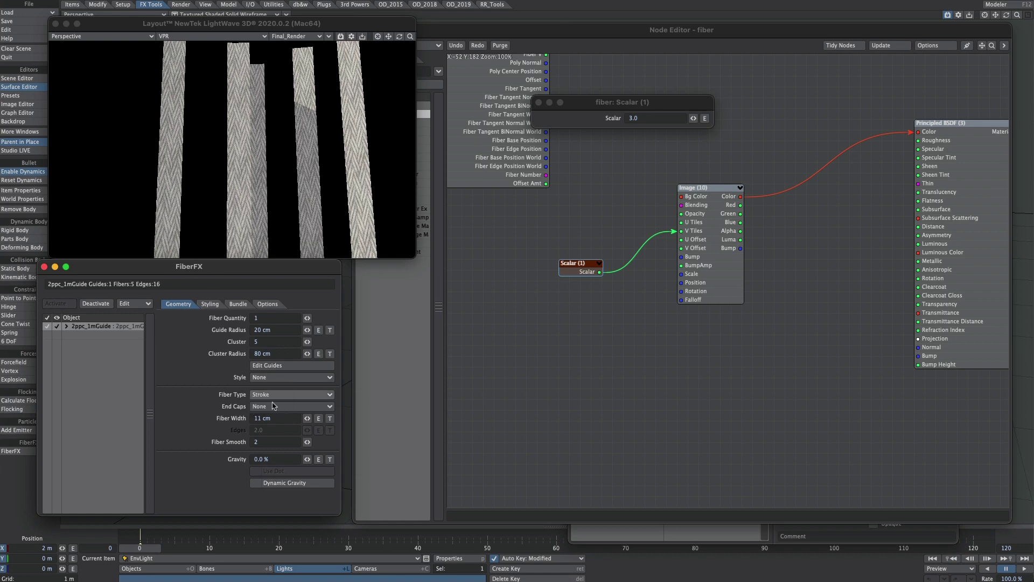
left_click_drag(280, 137, 162, 156, "alt")
left_click(609, 345)
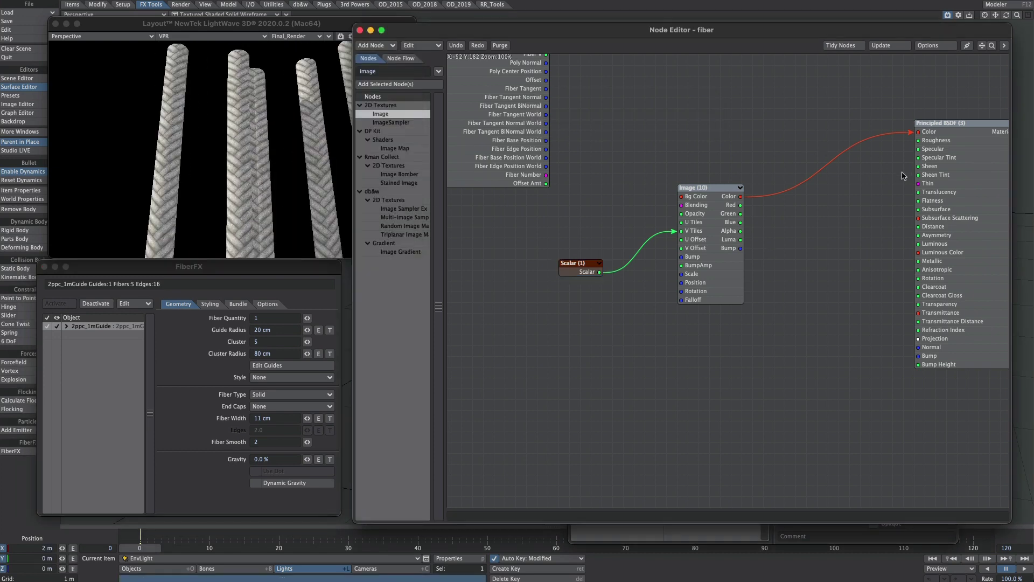
Step: Examine the roughness, ambient and normal map nodes feeding Principled BSDF (2)
left_click_drag(982, 47, 944, 46)
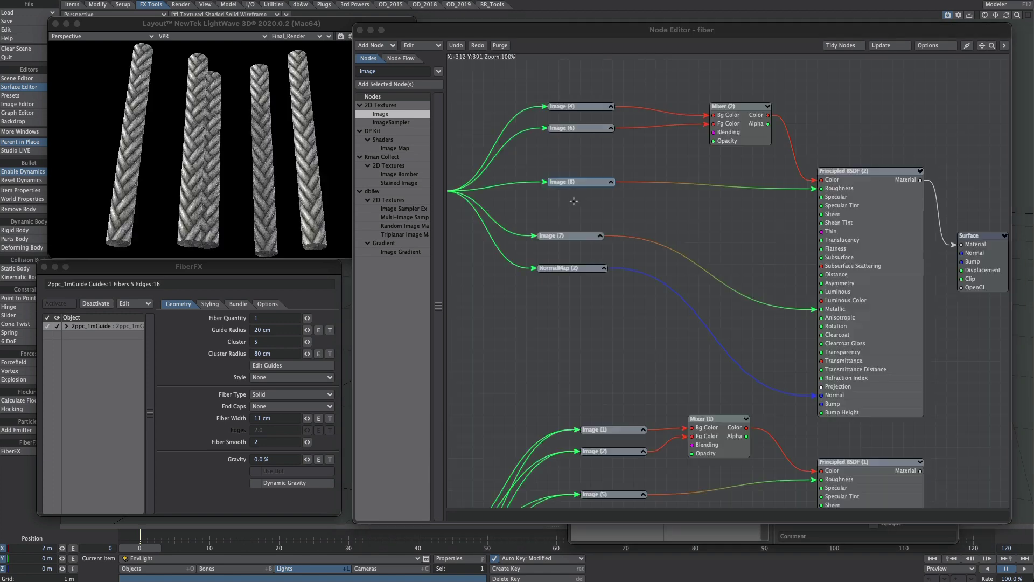
double_click(571, 181)
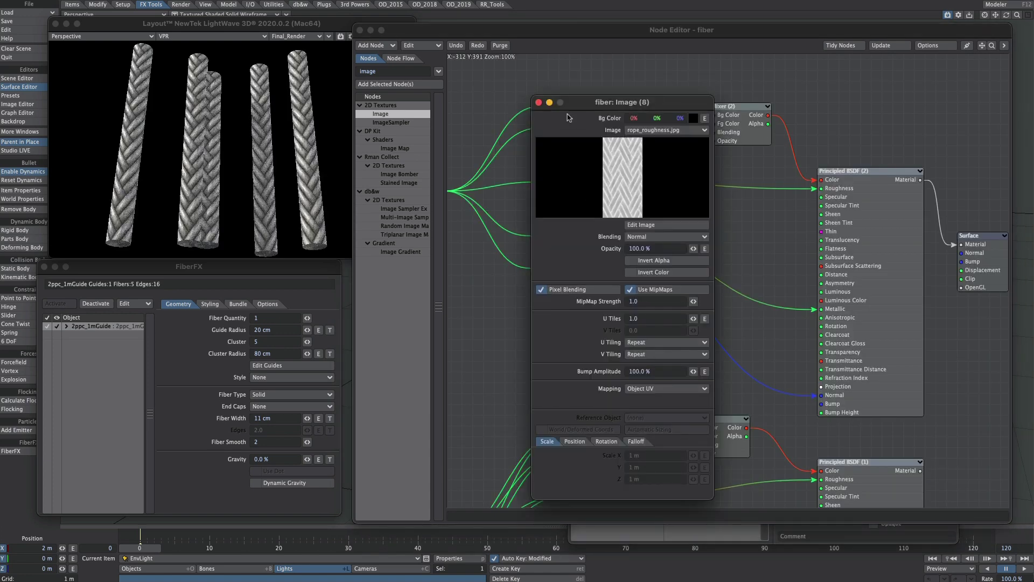
left_click(539, 103)
double_click(574, 123)
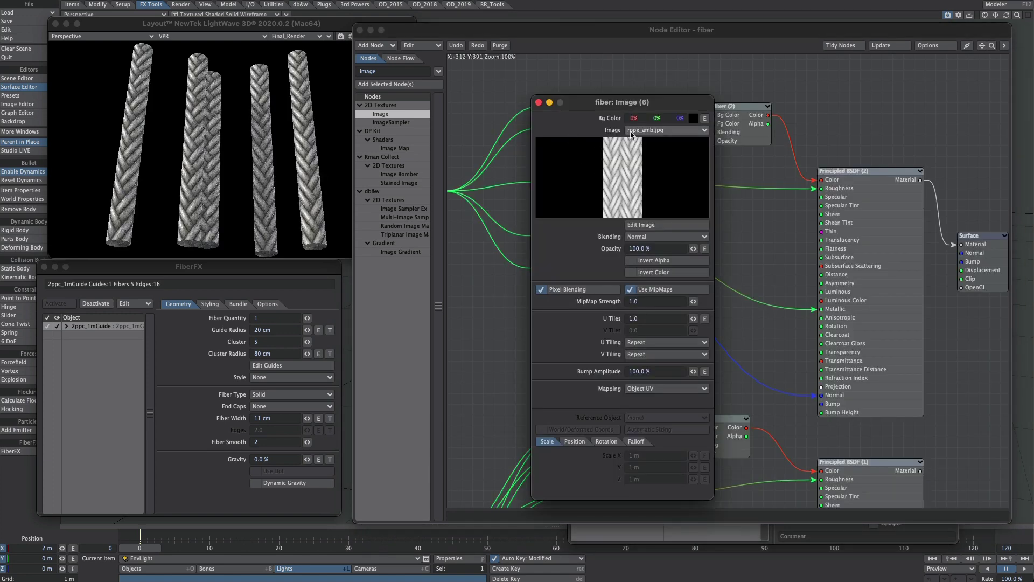
left_click(539, 102)
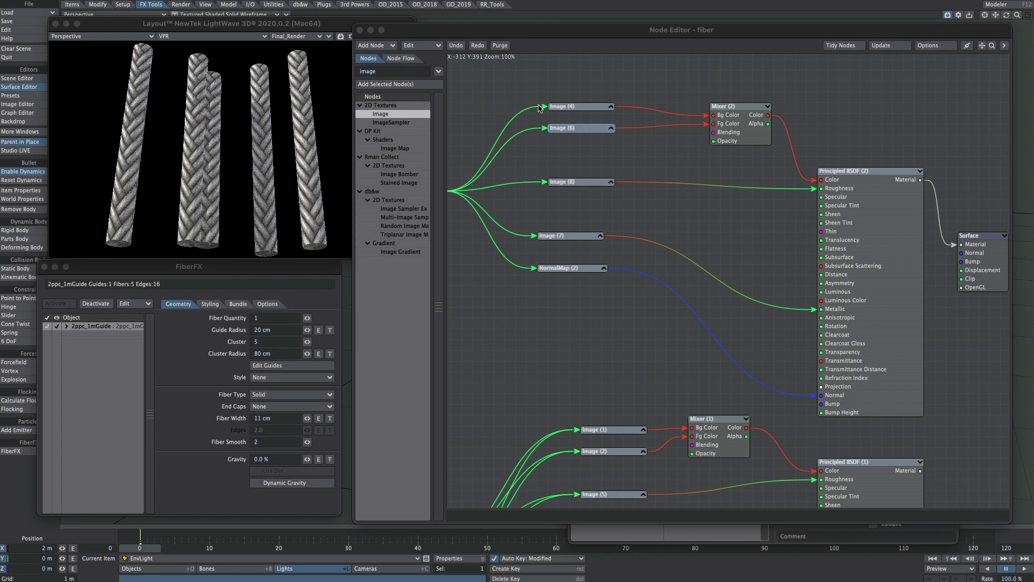
double_click(567, 268)
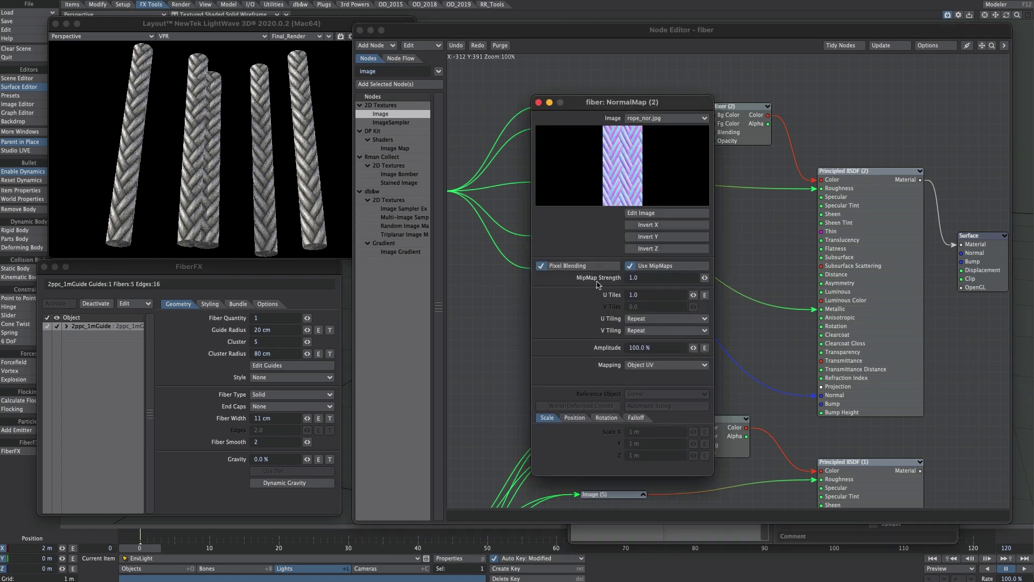
left_click(538, 103)
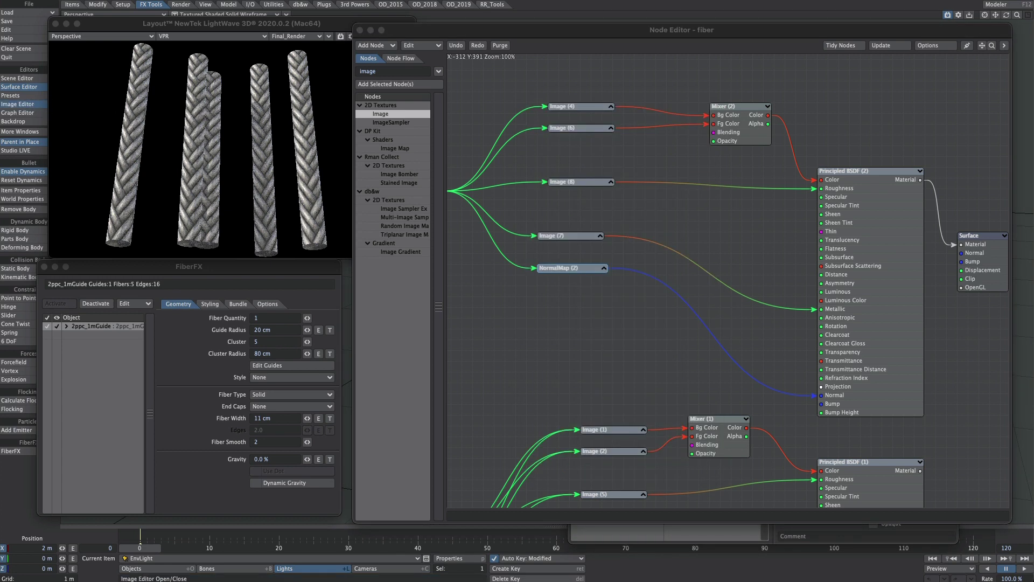
Step: Check the color space settings of the two metal_0040 normal maps in the Image Editor
left_click(17, 104)
left_click(252, 177)
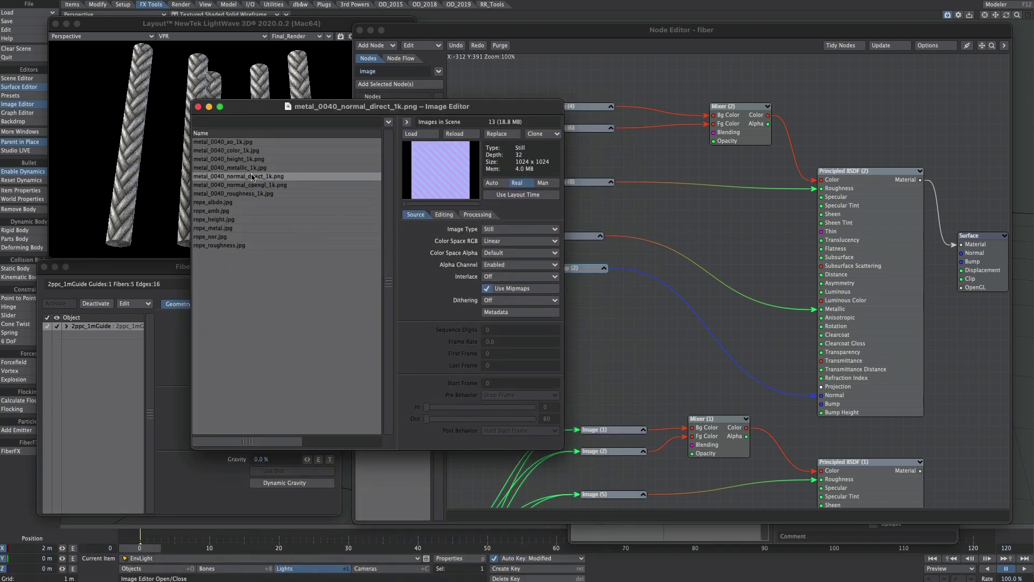
left_click(267, 185)
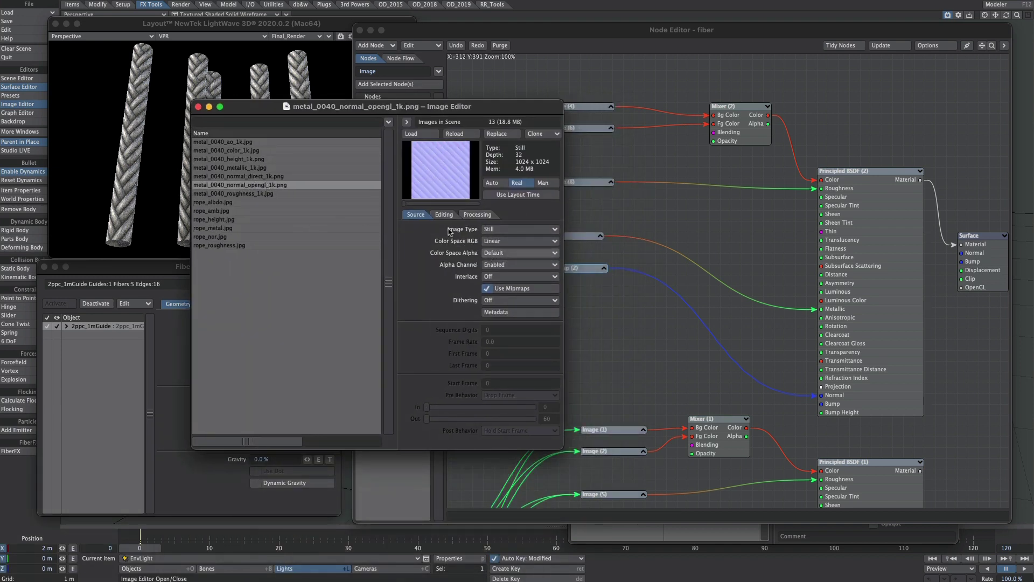
left_click(198, 106)
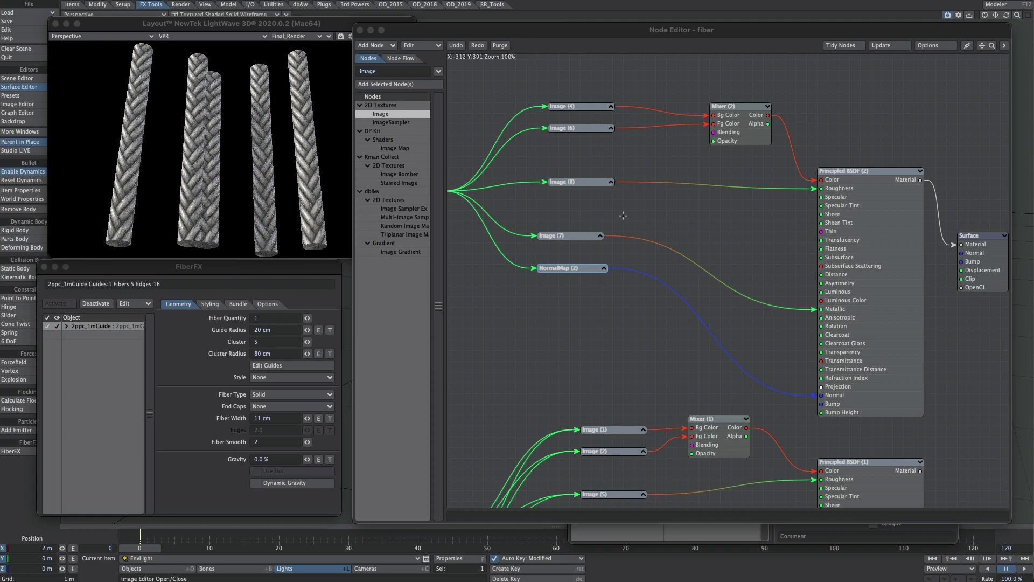
Step: Try a value of 5 on the Scalar (2) node that tiles the rope maps, then reduce it
middle_click_drag(623, 216, 739, 236)
double_click(533, 204)
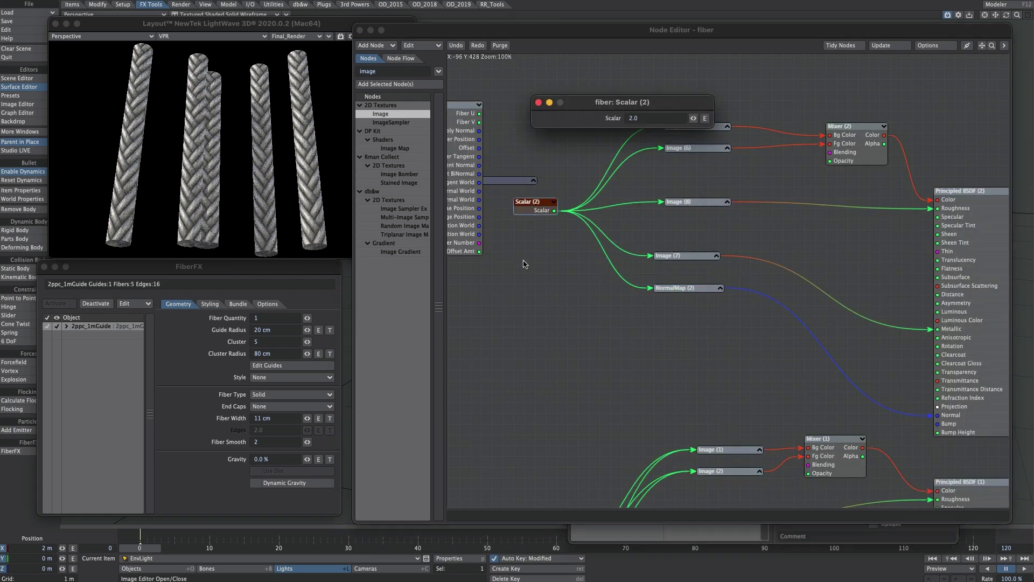
double_click(645, 118)
type("5")
key("Return")
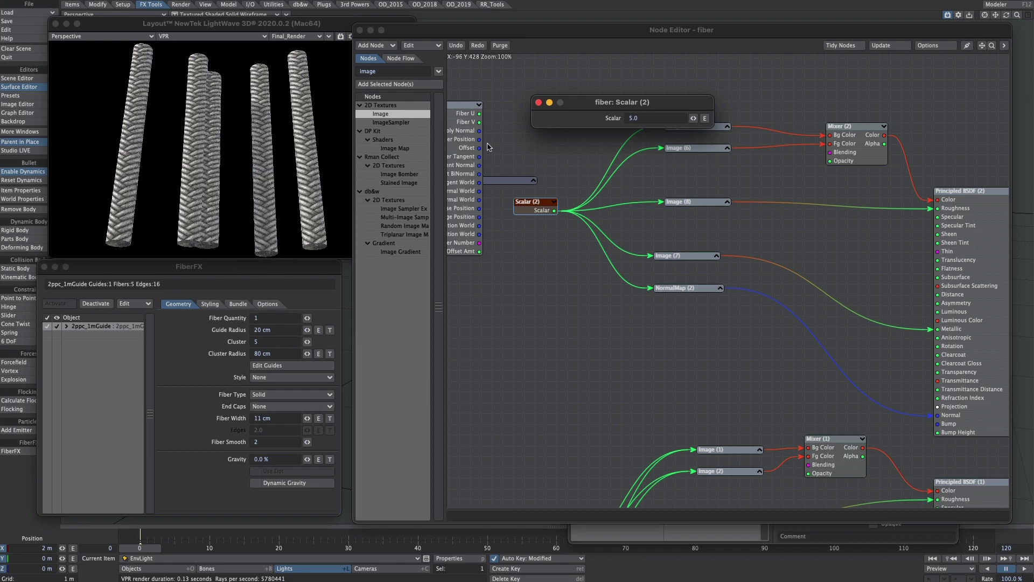
left_click_drag(646, 117, 605, 129)
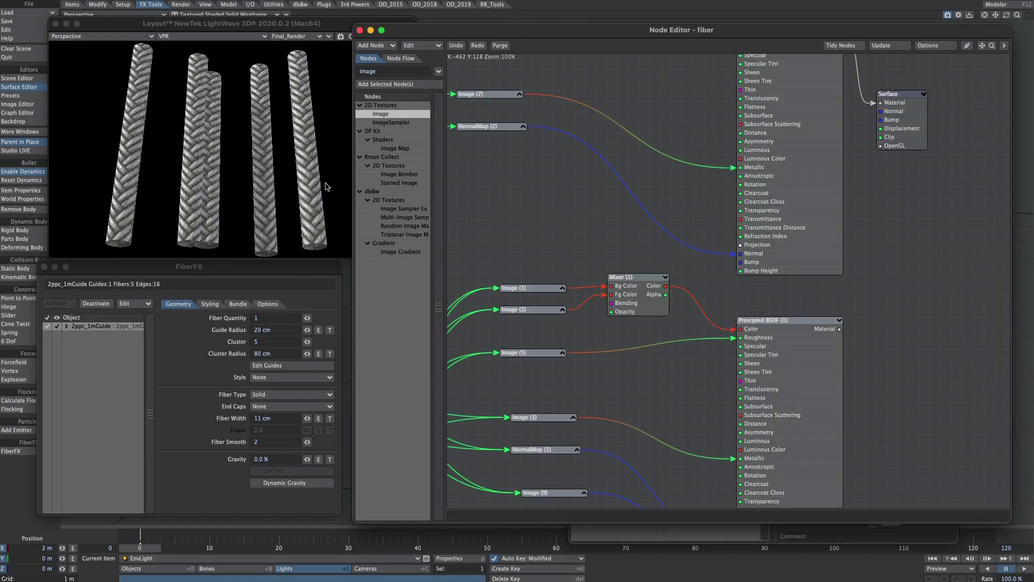
Step: Wire Principled BSDF (1) into Surface's Material and set the u (1) tiling scalar of its maps to 2
left_click_drag(839, 328, 880, 103)
scroll(675, 243, "down", 1)
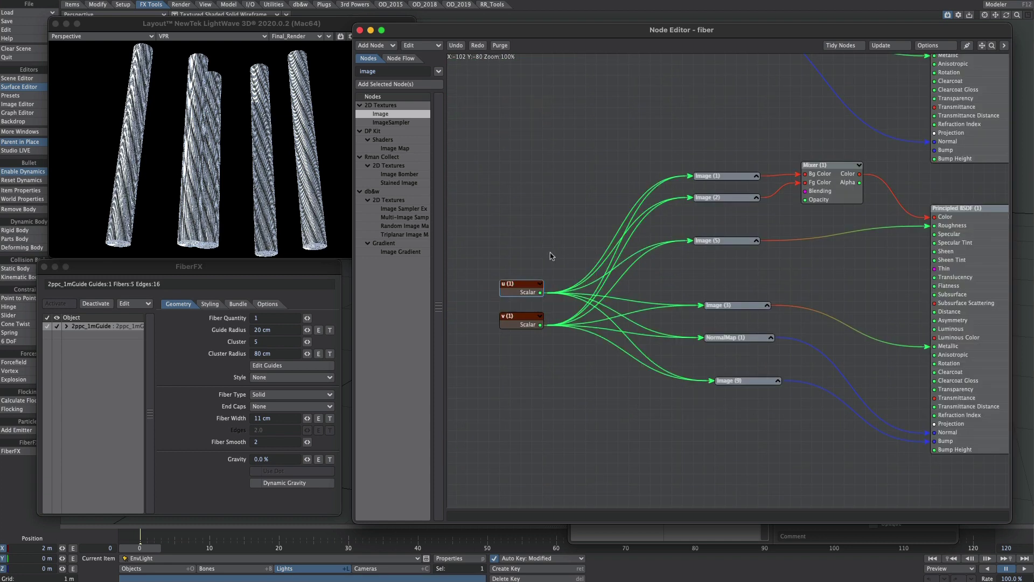
double_click(513, 291)
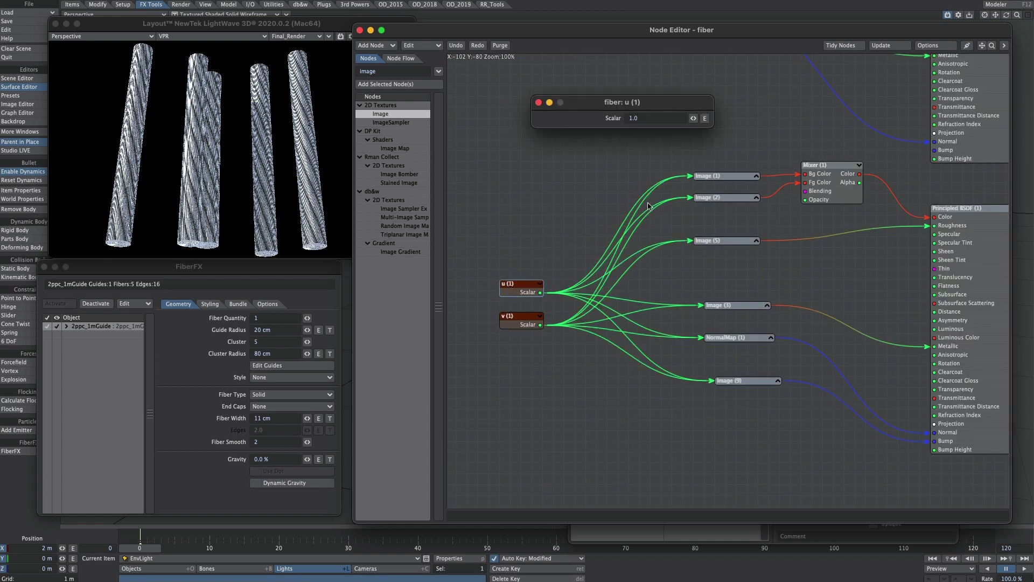
type("2")
key("Return")
left_click_drag(638, 118, 587, 109)
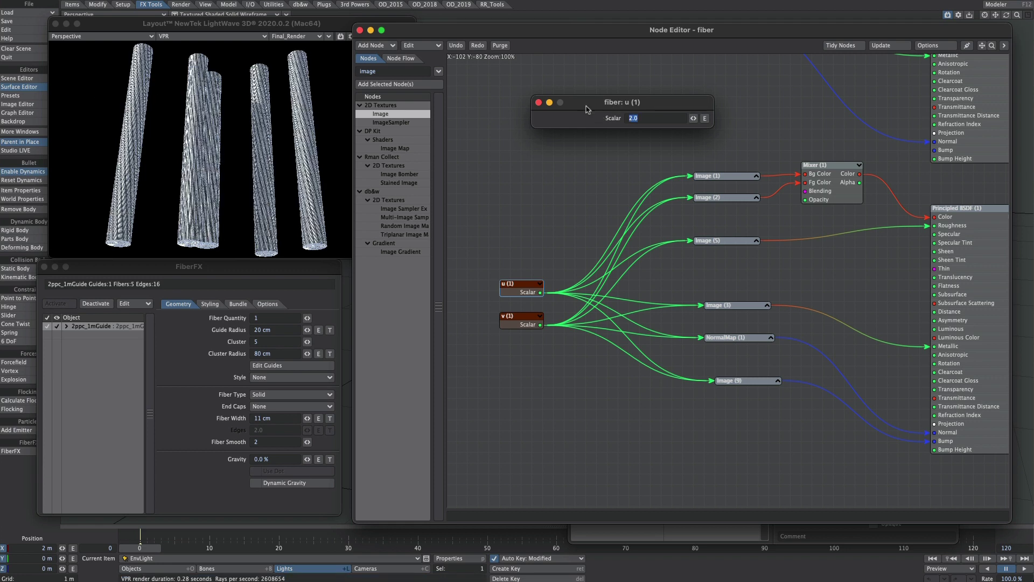
Step: Add a Random Scalar seeded by Fiber Number to drive the Brightness of a ColorTool inserted between Mixer (1) and Principled BSDF (1)'s Color
left_click_drag(536, 258, 536, 238)
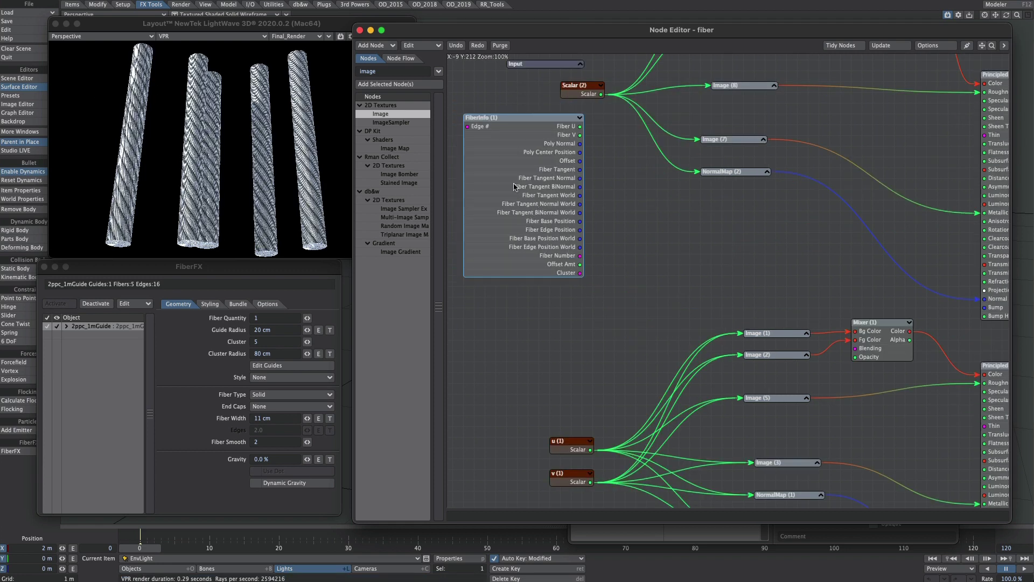
double_click(379, 69)
type("rand")
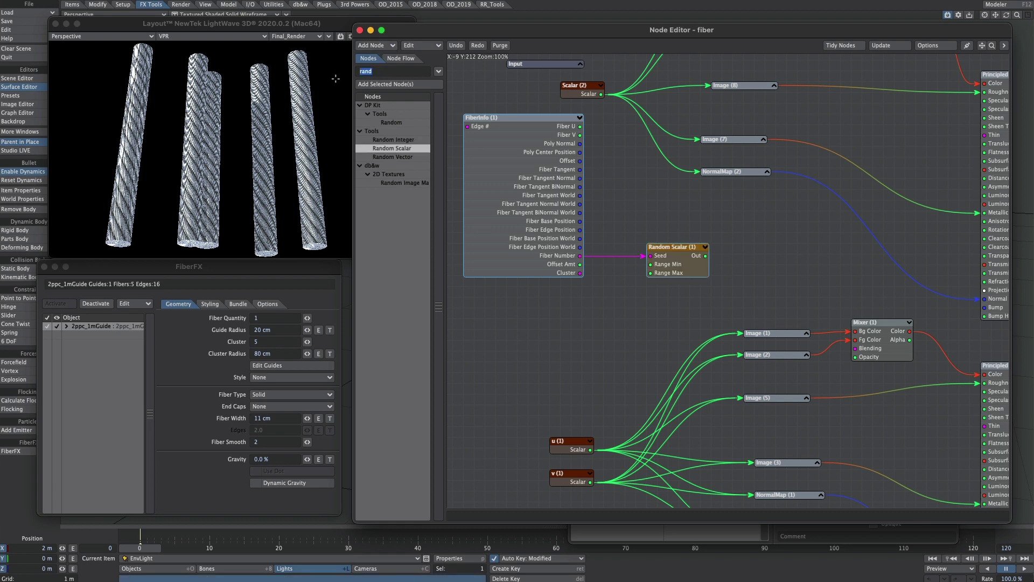
type("colo")
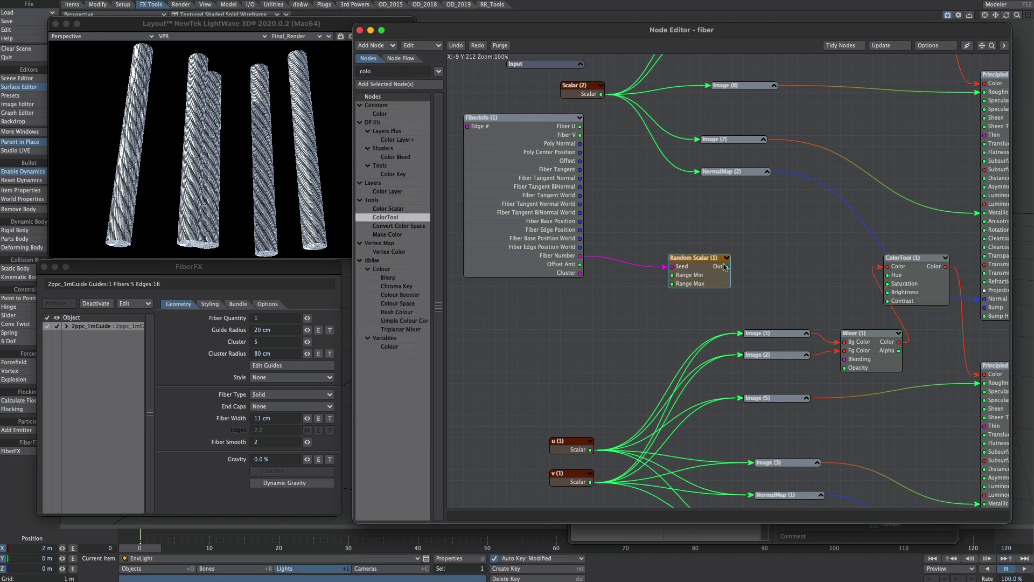
left_click_drag(747, 274, 886, 292)
Step: Set the Random Scalar's Min Range to 0.2 and Max Range to 0.8
double_click(696, 268)
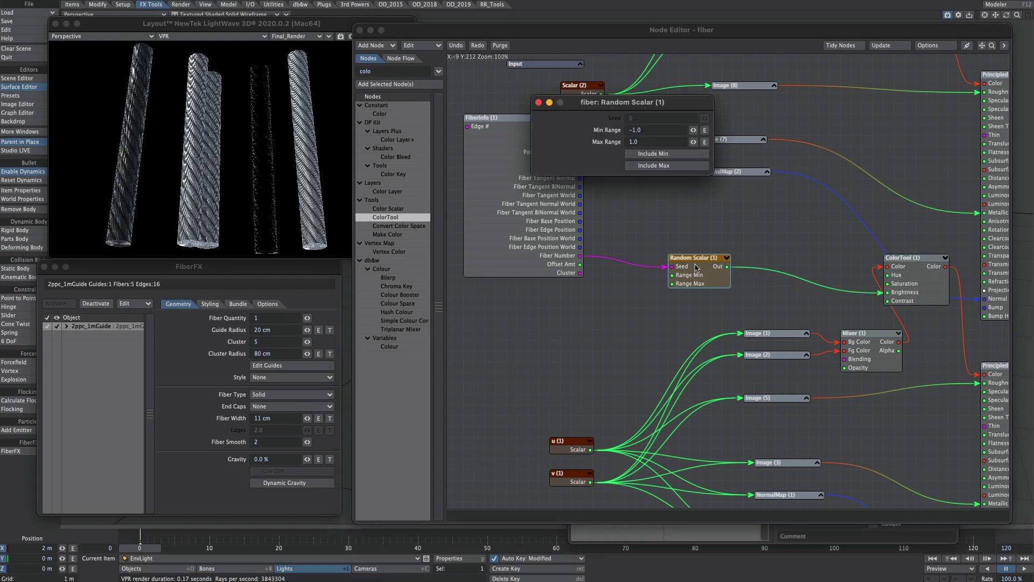
left_click_drag(649, 130, 613, 129)
type("0.2")
key("Tab")
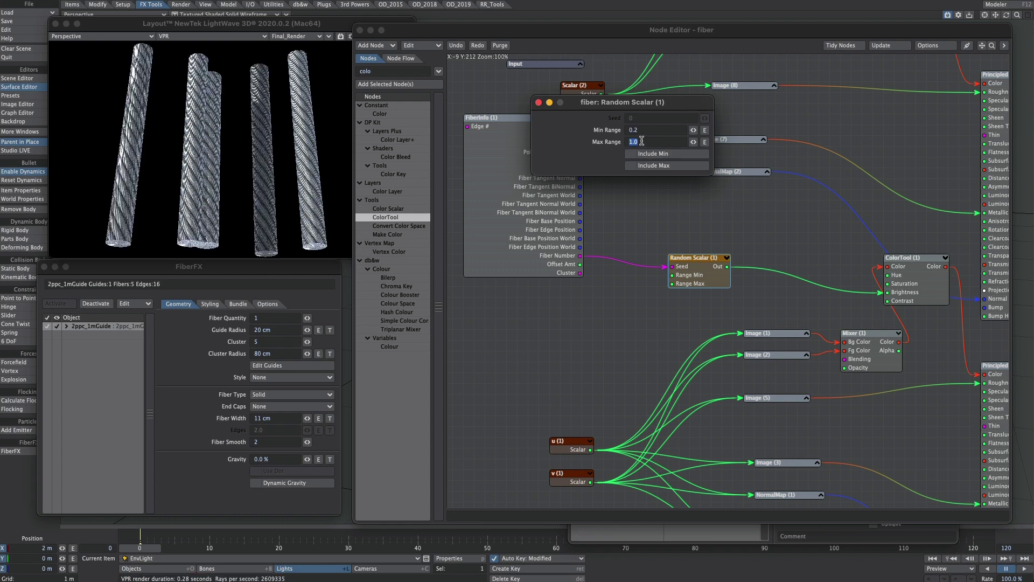
type(".8")
key("Return")
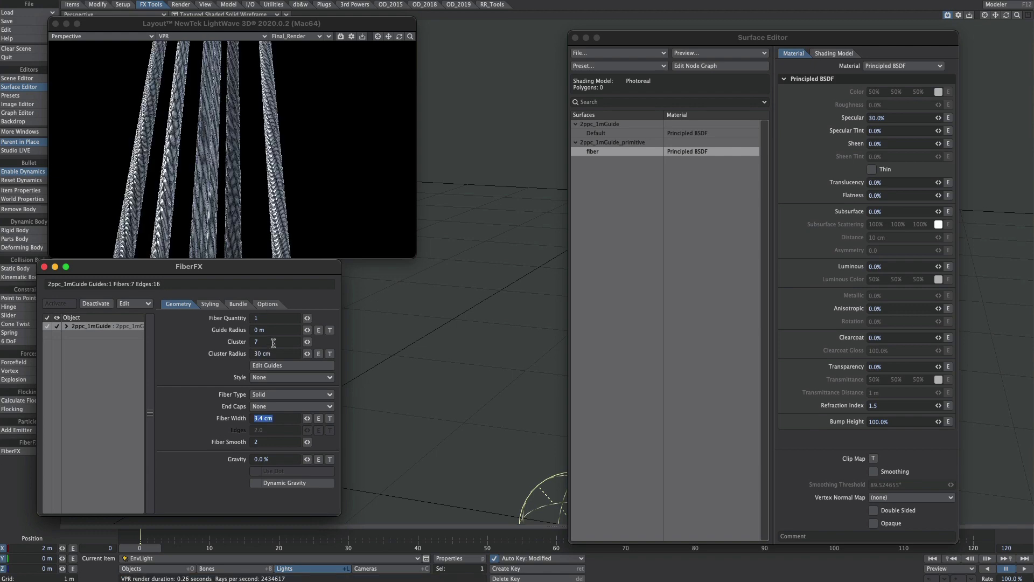
Step: Reduce the fibers' cluster radius and set the Twist bundle's Spread to 6 cm
left_click_drag(308, 354, 204, 339)
type(".06")
key("Tab")
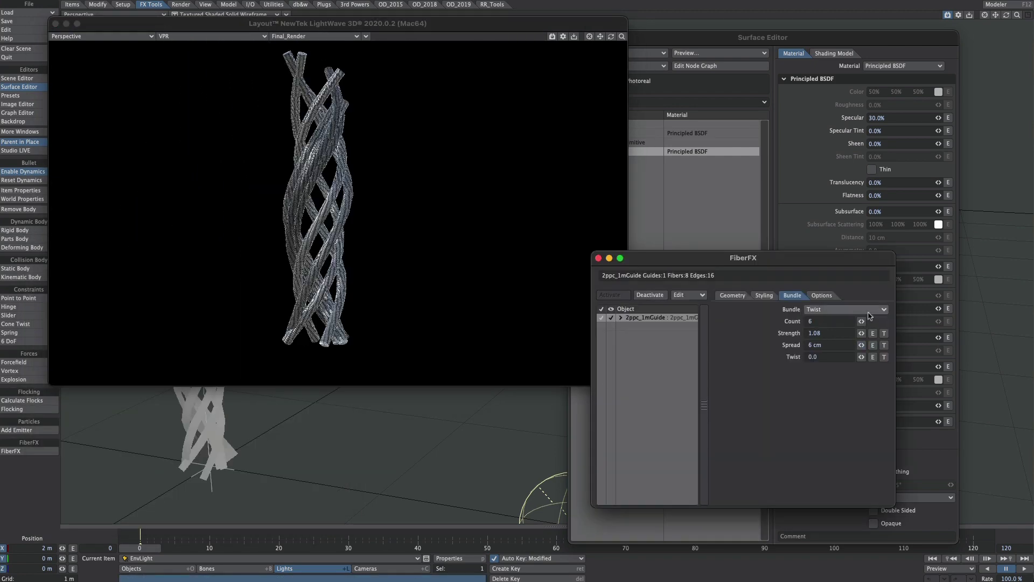
Step: Adjust the Twist bundle to Strength 0.944 and Spread 5.9 cm, trying a Twist of 1 before returning it to 0
left_click_drag(861, 333, 776, 308)
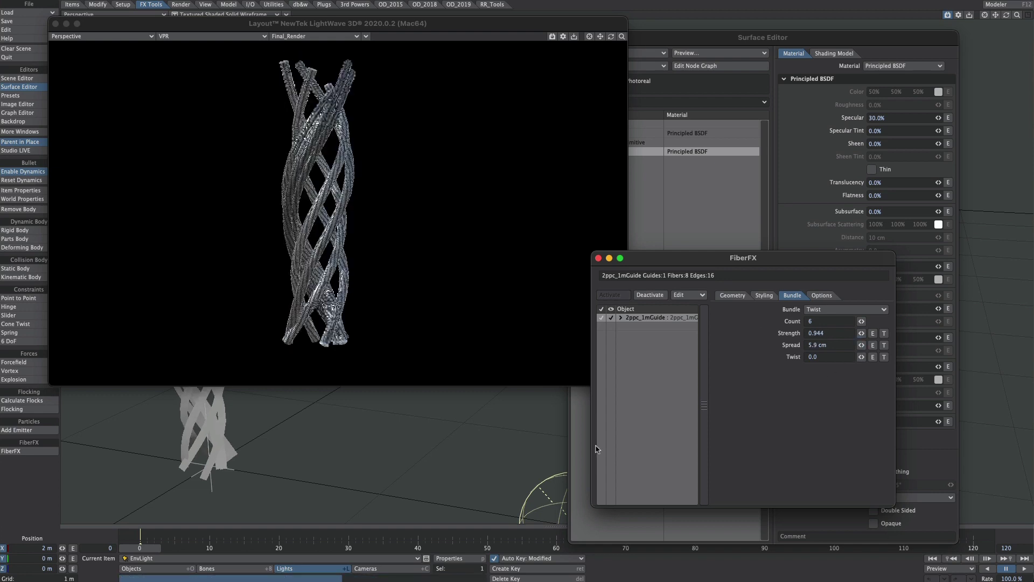
left_click_drag(861, 357, 799, 351)
type("1")
key("Return")
type("0")
key("Return")
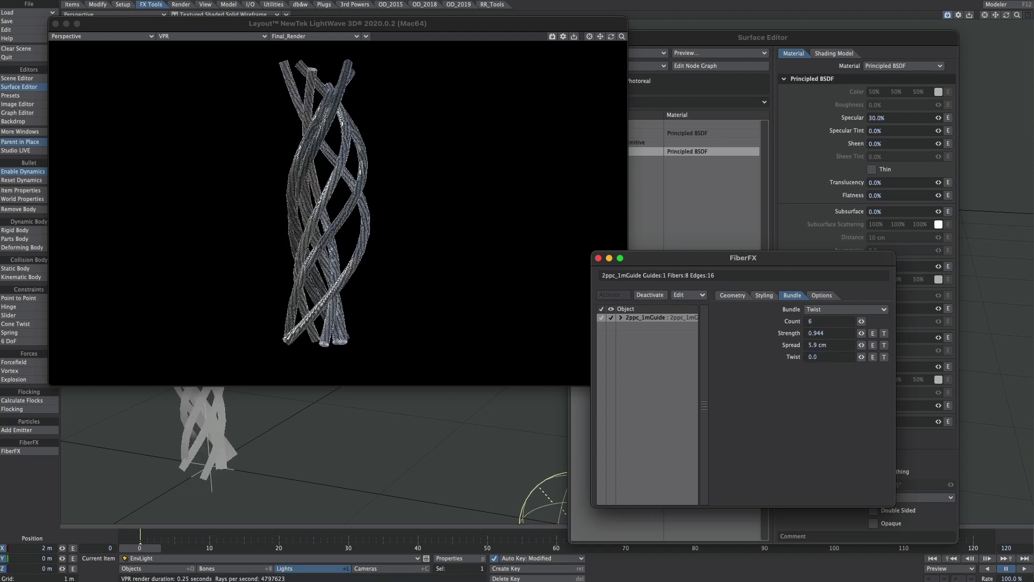